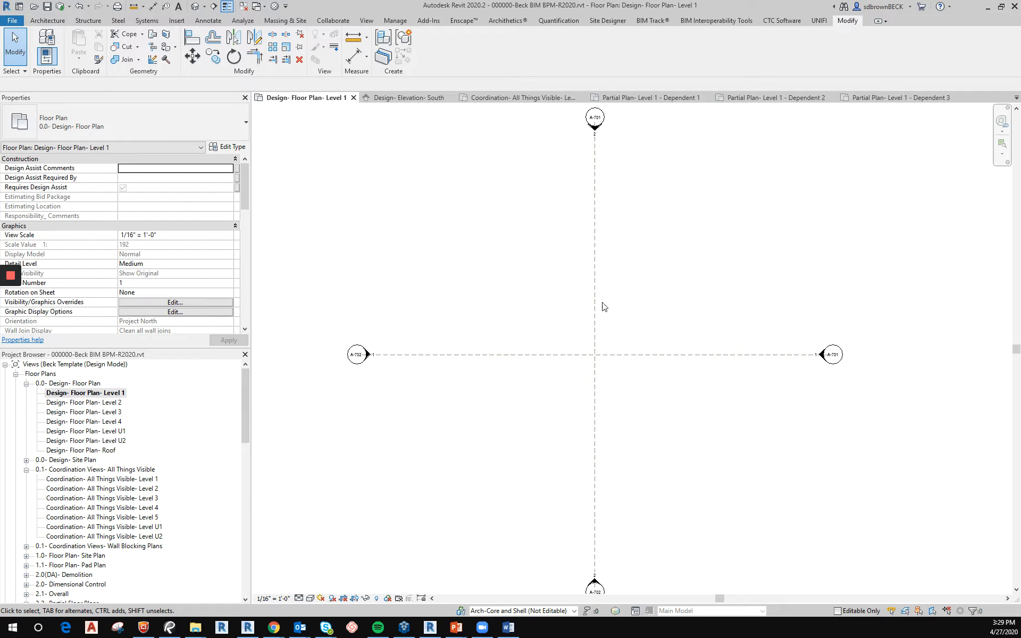
Step: Inspect the names of the two crossing origin reference planes in the Level 1 design floor plan
click(630, 356)
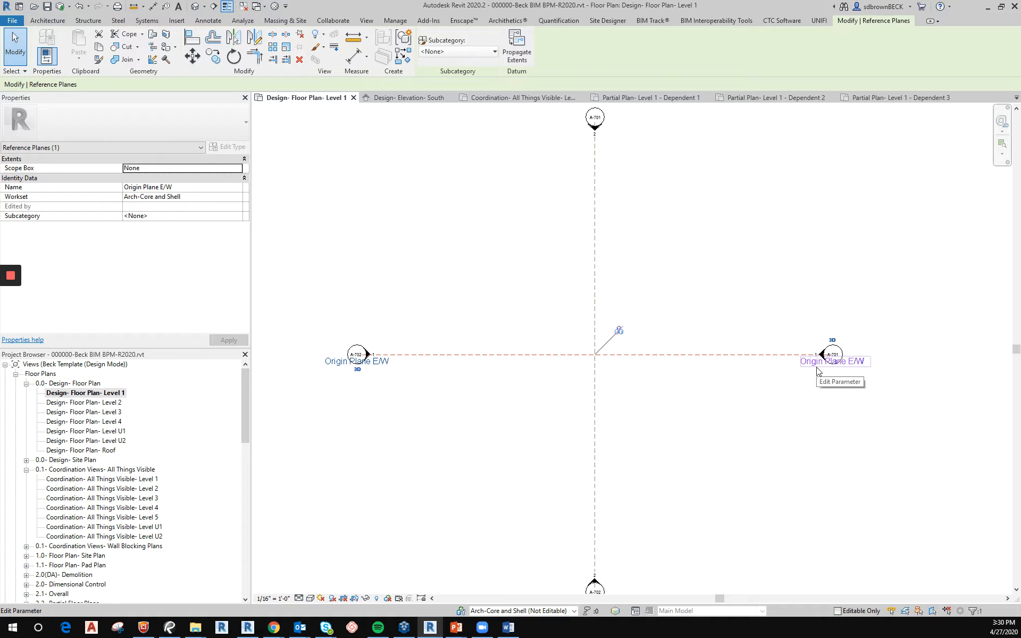
click(595, 399)
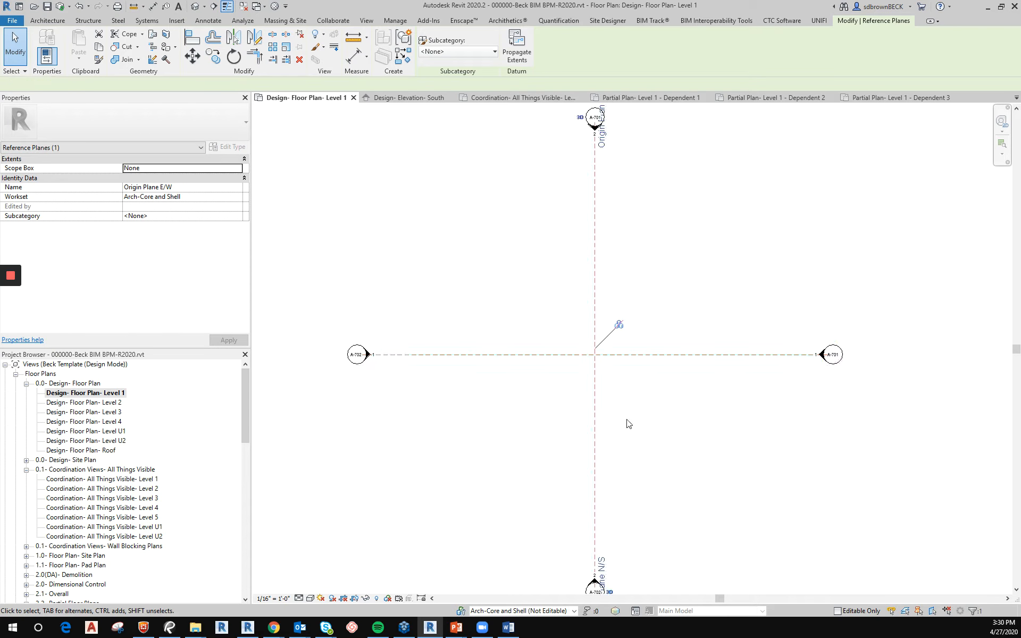
scroll(636, 424, down, 2)
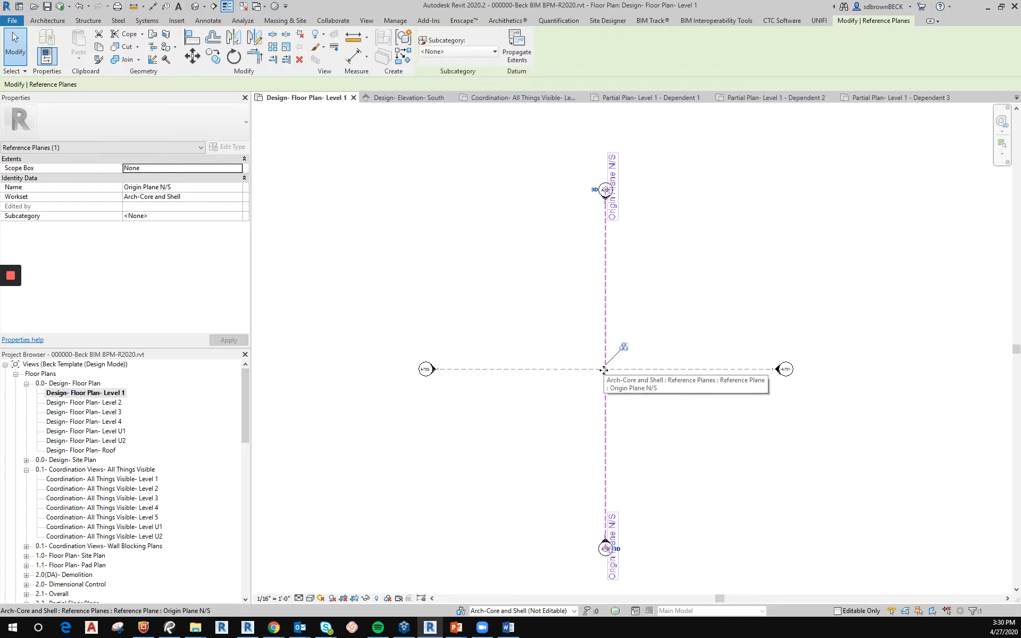
click(793, 413)
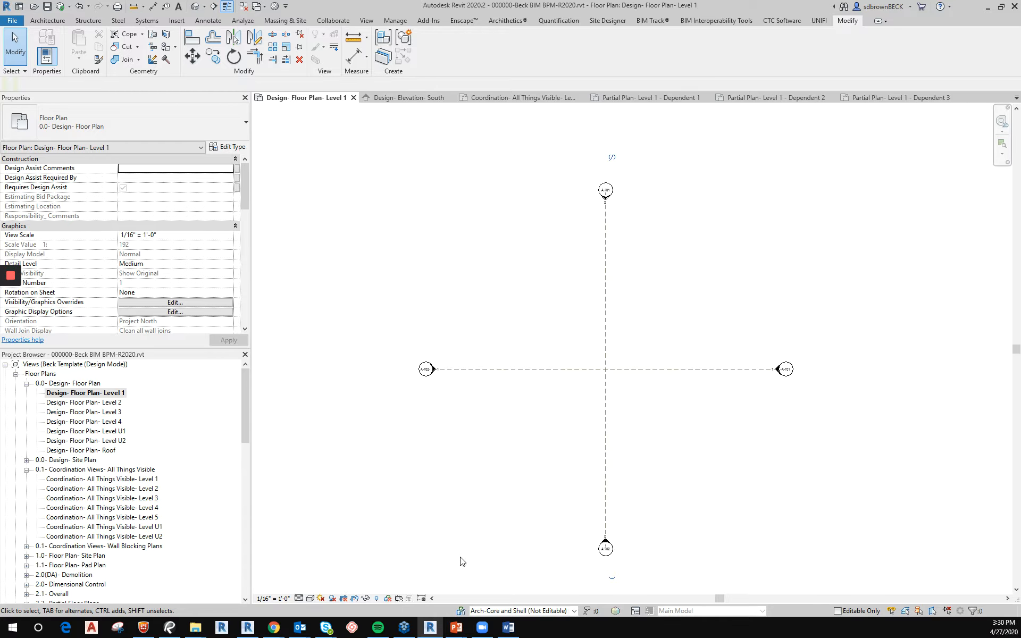
Step: Enable temporary view properties for the Level 1 design floor plan
click(399, 599)
click(424, 558)
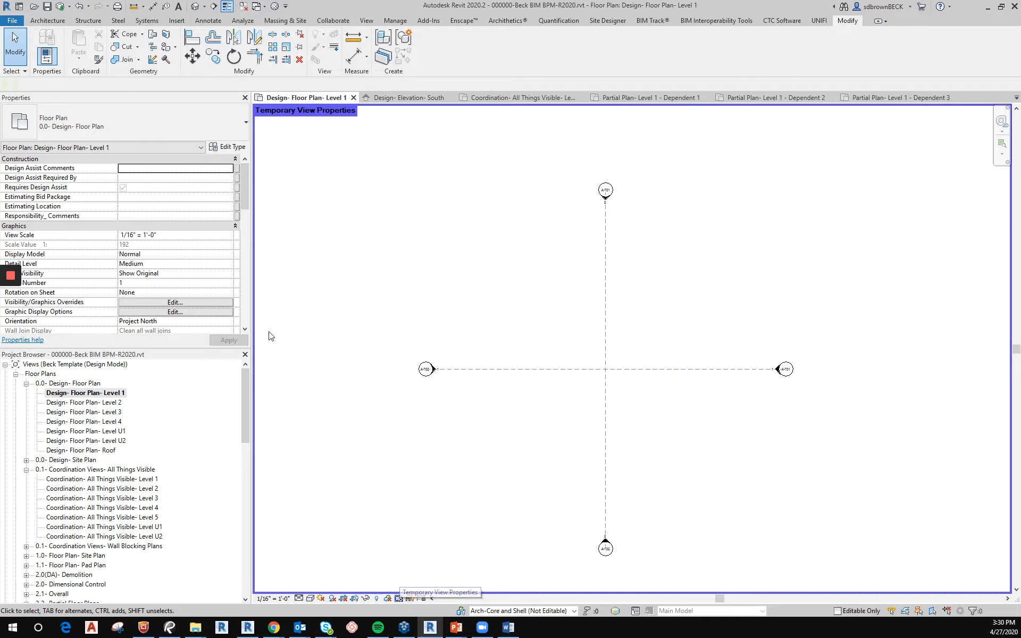
drag(246, 194, 244, 262)
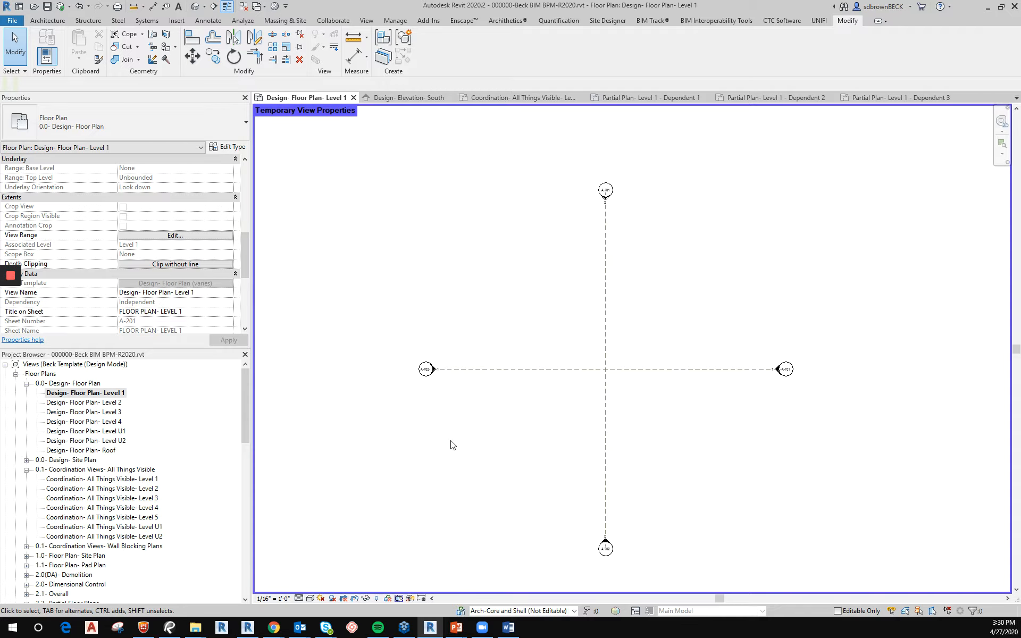
Step: Turn on visibility of the Project Base Point and Survey Point under the Site category for this view
key(v)
key(g)
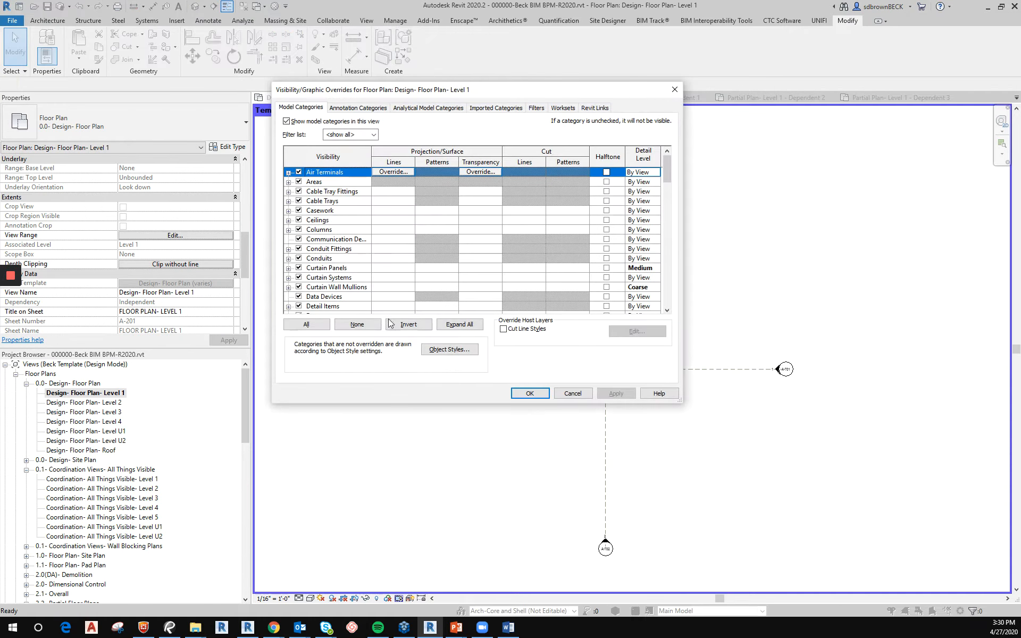
scroll(342, 242, down, 2)
scroll(342, 242, down, 12)
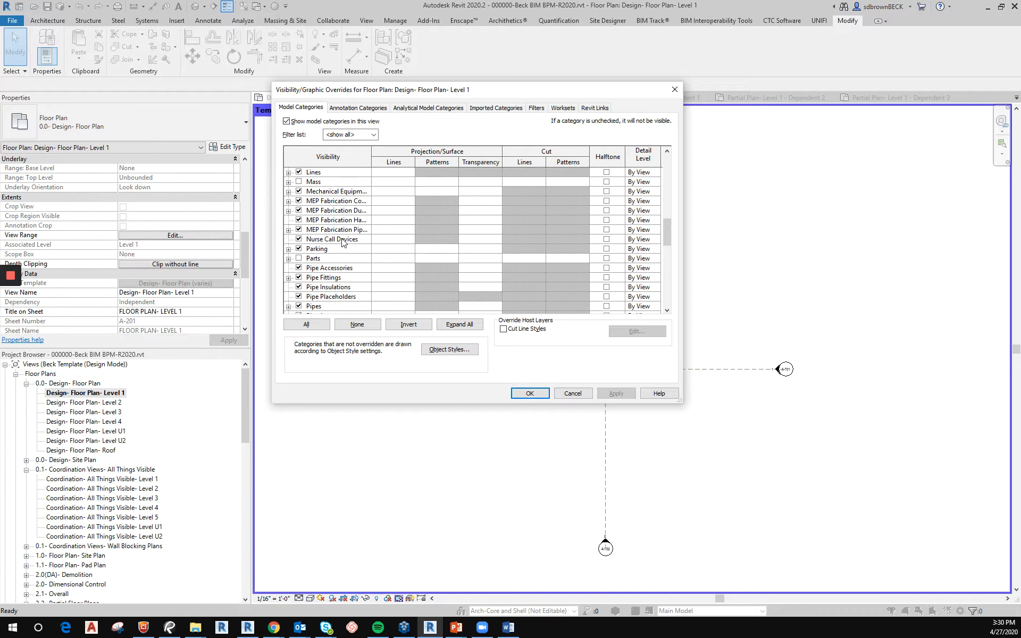
scroll(342, 242, down, 4)
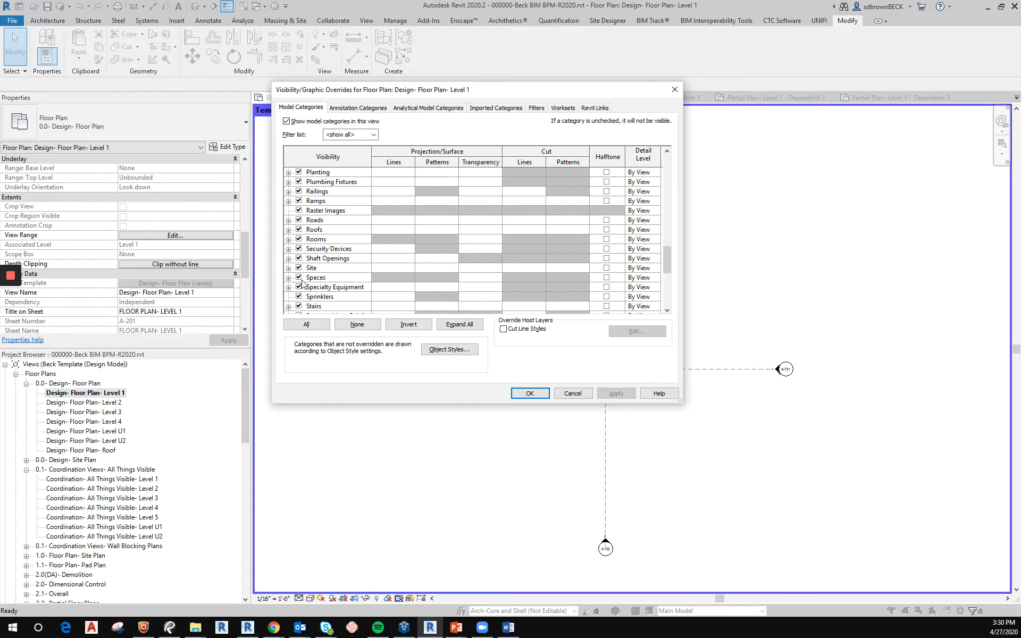
click(288, 268)
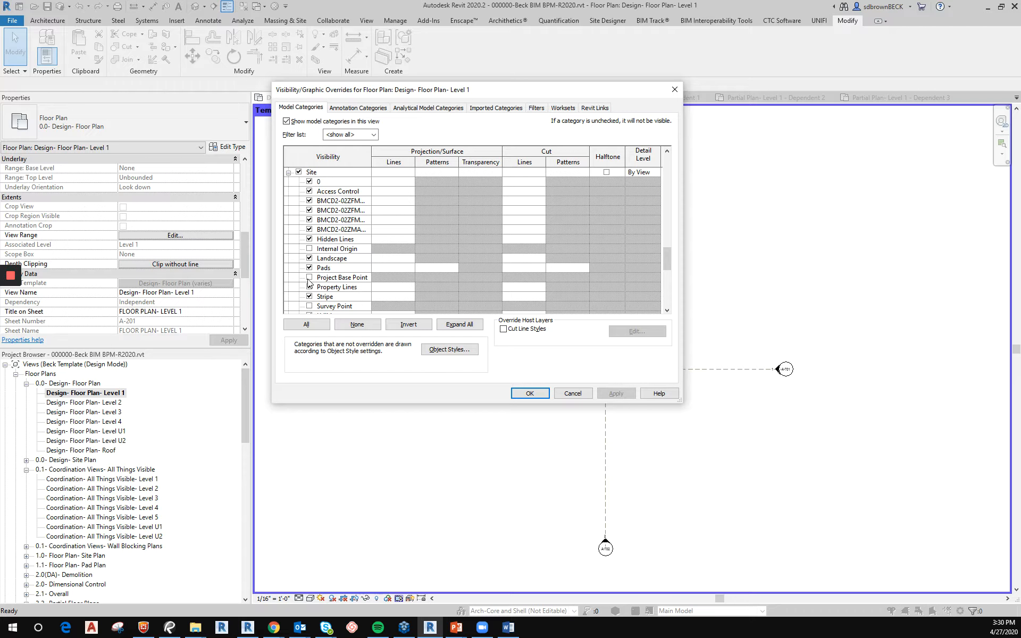
click(309, 277)
click(309, 306)
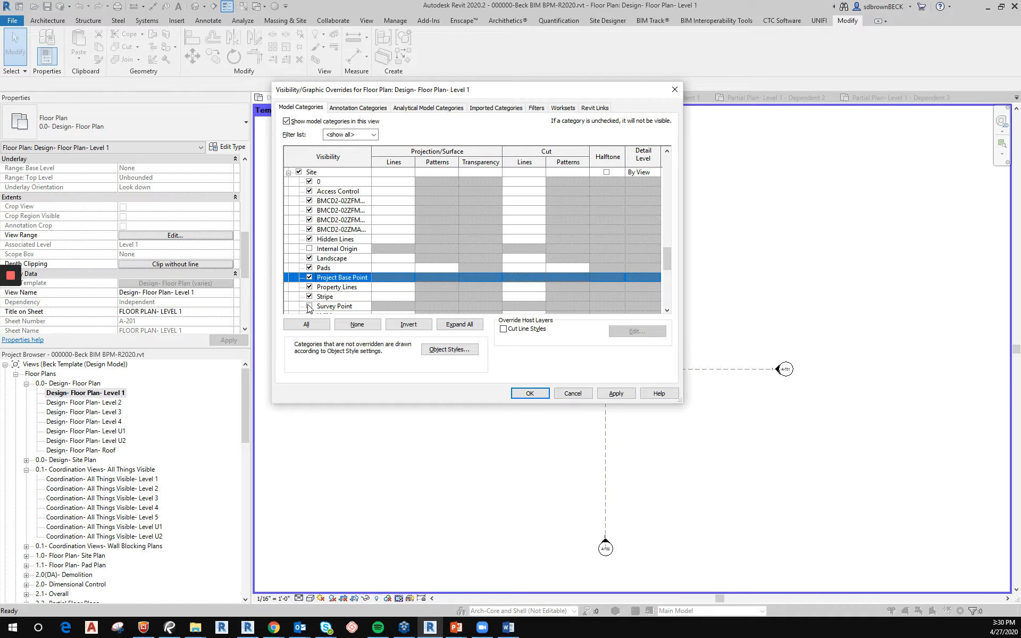
click(530, 394)
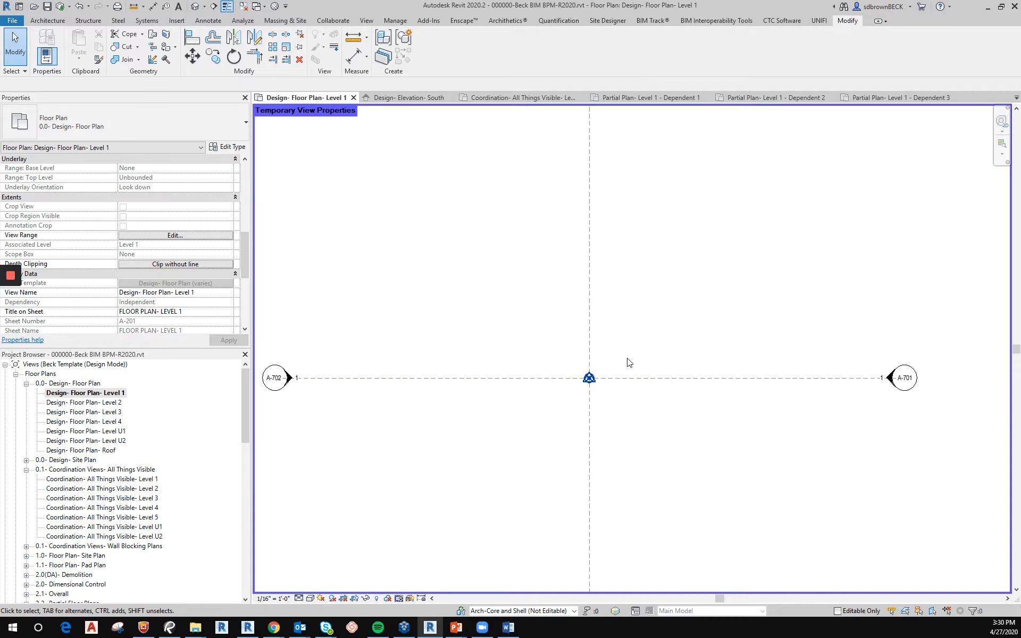
Step: Inspect the coordinates of the survey point and project base point where the origin reference planes cross
scroll(629, 363, up, 2)
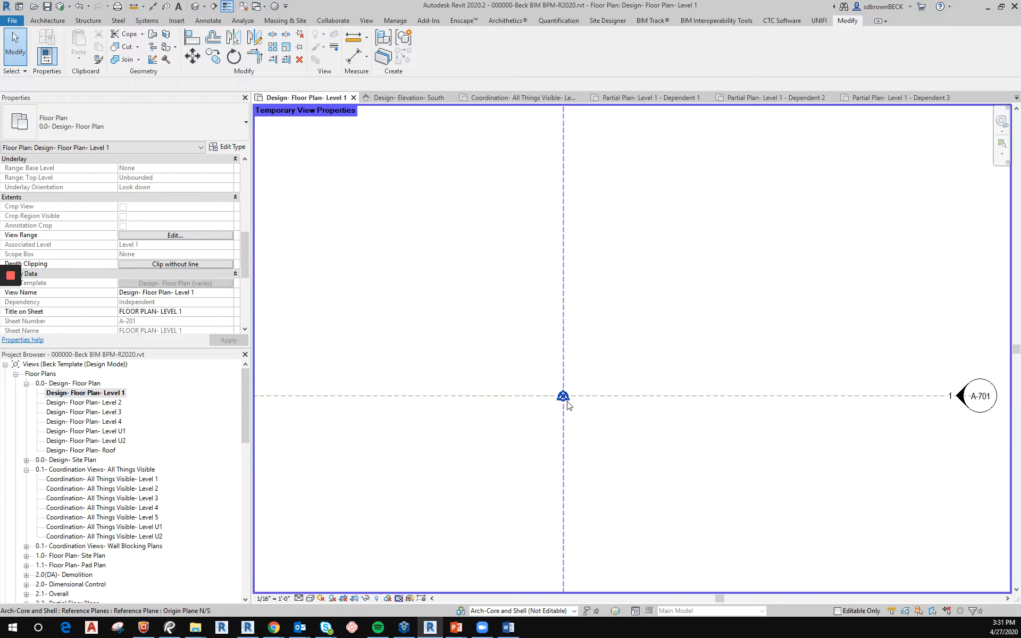
click(572, 410)
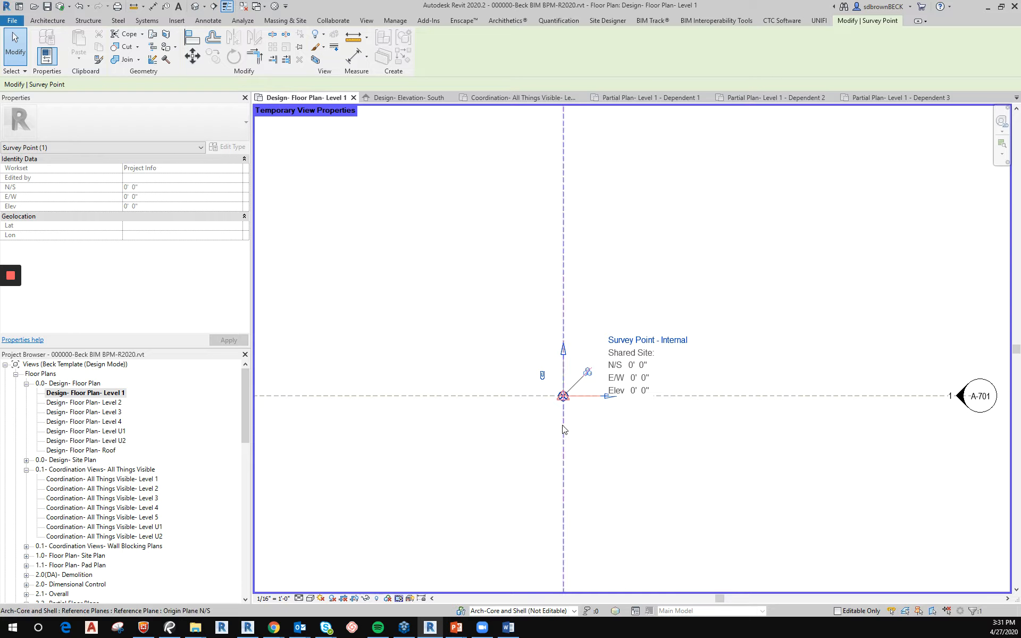
key(Tab)
click(563, 397)
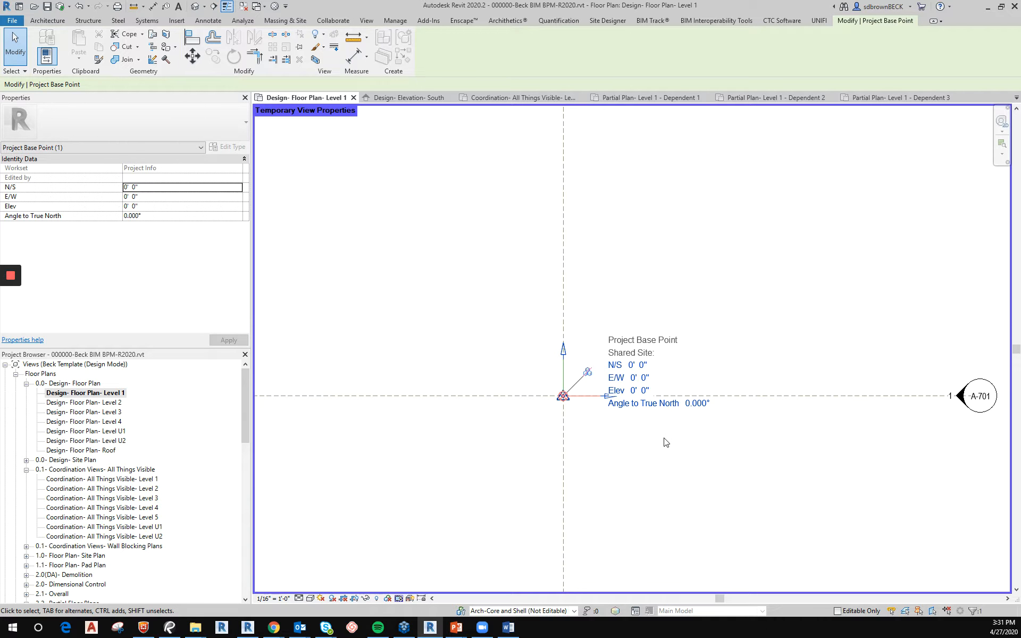
click(630, 441)
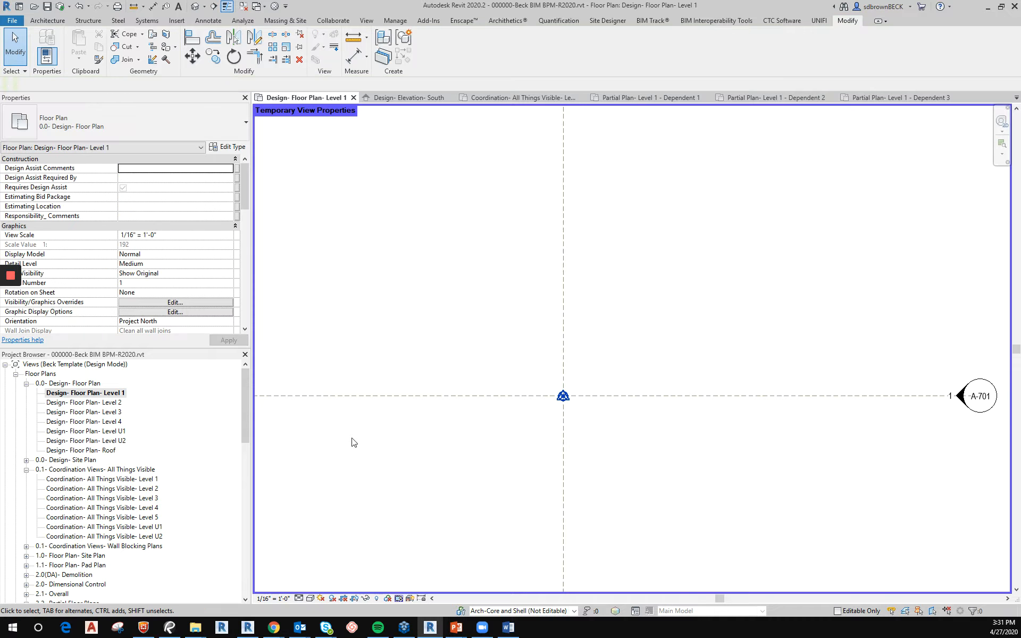
Step: Open Coordination- All Things Visible- Level 1 and check the names of its four scope boxes
double_click(147, 479)
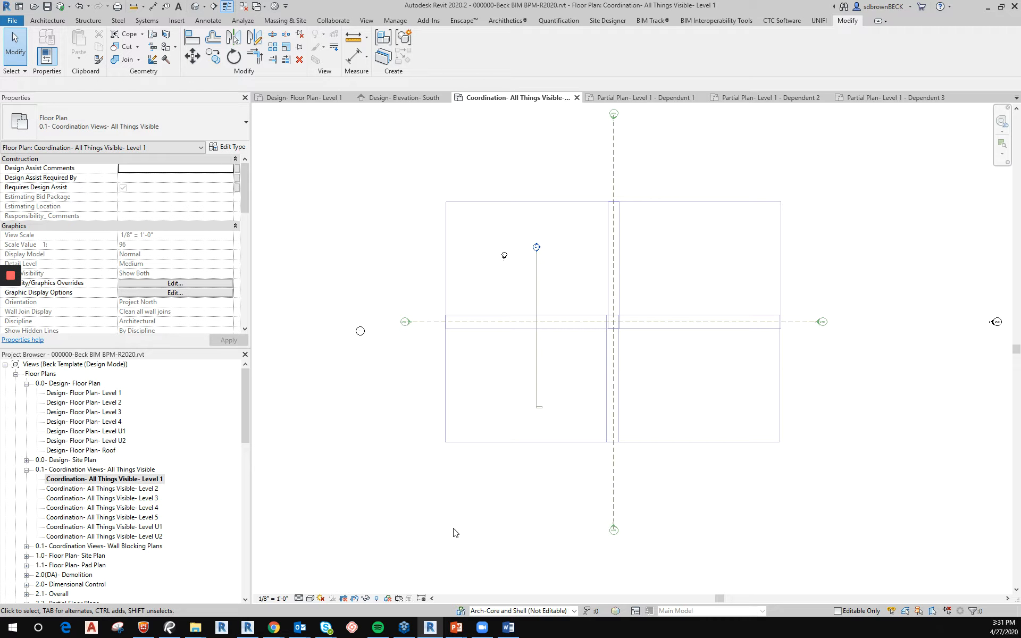
scroll(579, 535, up, 2)
middle_drag(602, 480, 563, 588)
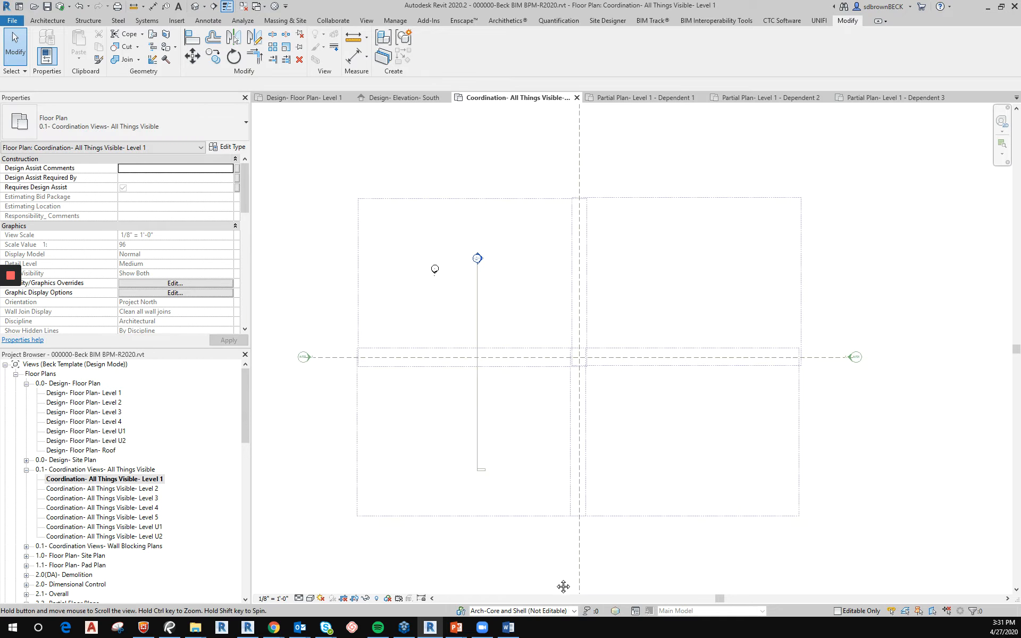
click(503, 198)
click(652, 199)
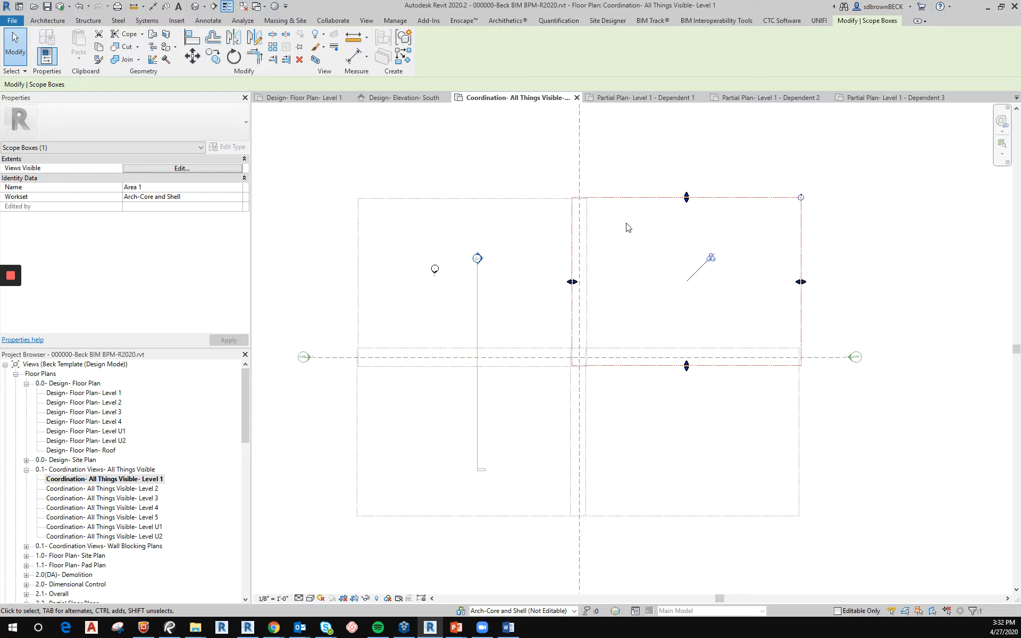
click(161, 190)
click(493, 205)
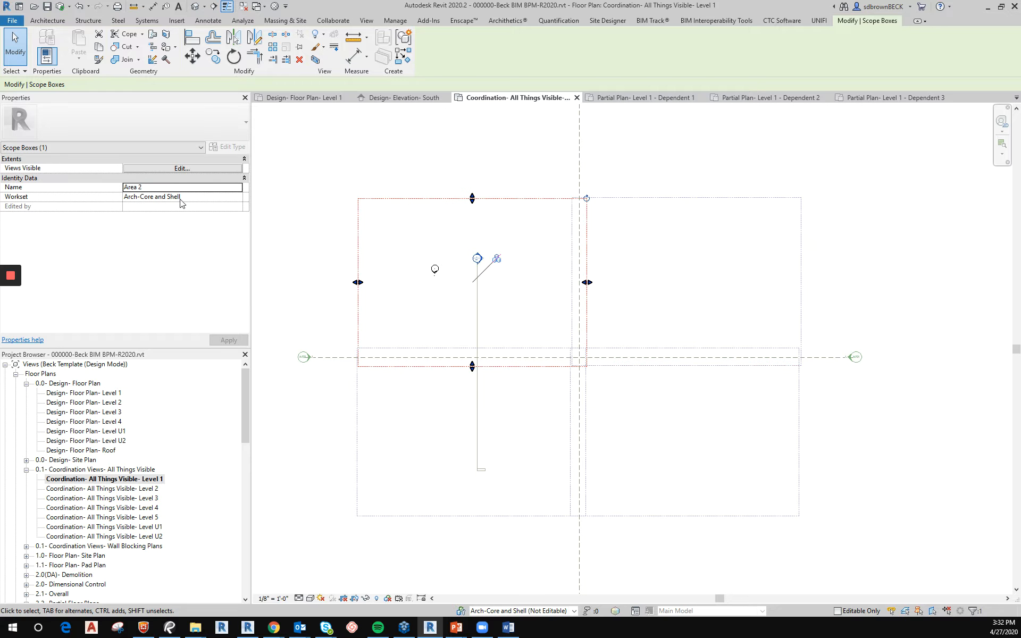
click(356, 427)
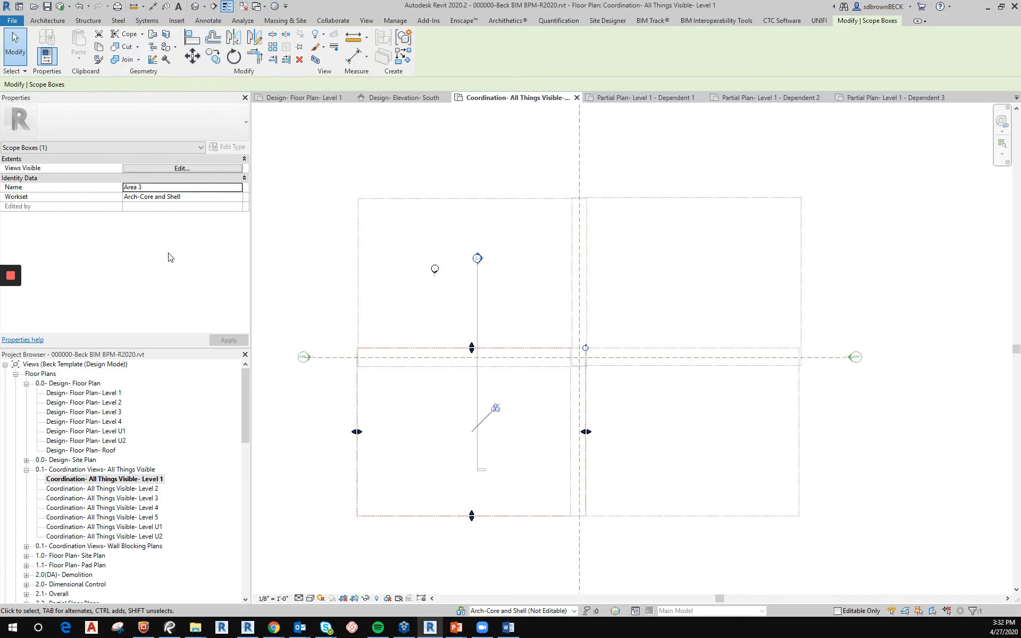
click(662, 515)
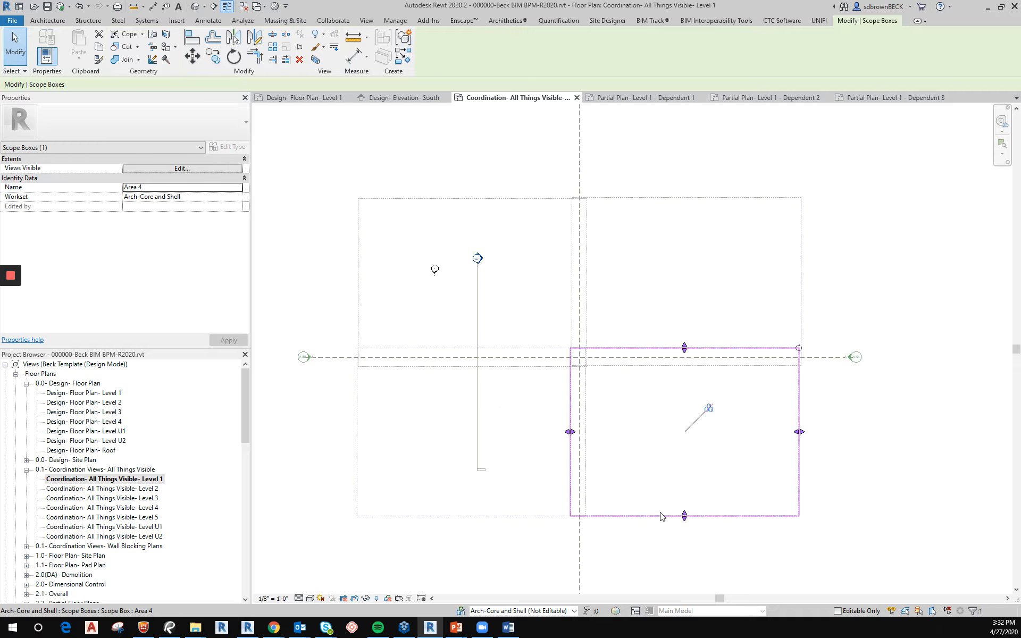
Step: Check which scope box is assigned to each of the four dependent views of Partial Plan- Level 1
drag(244, 419, 254, 486)
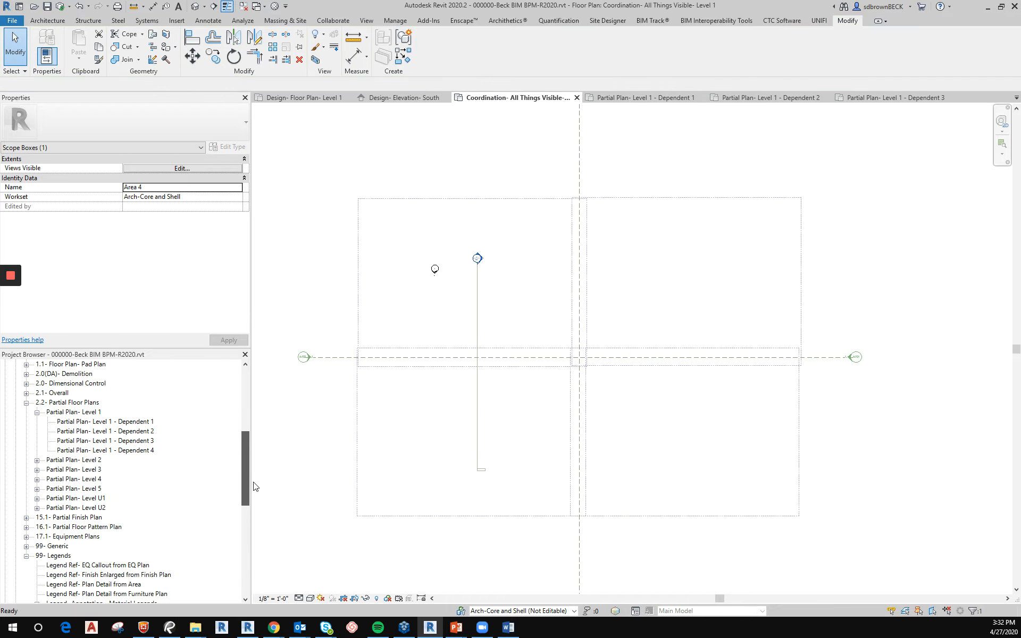
click(86, 413)
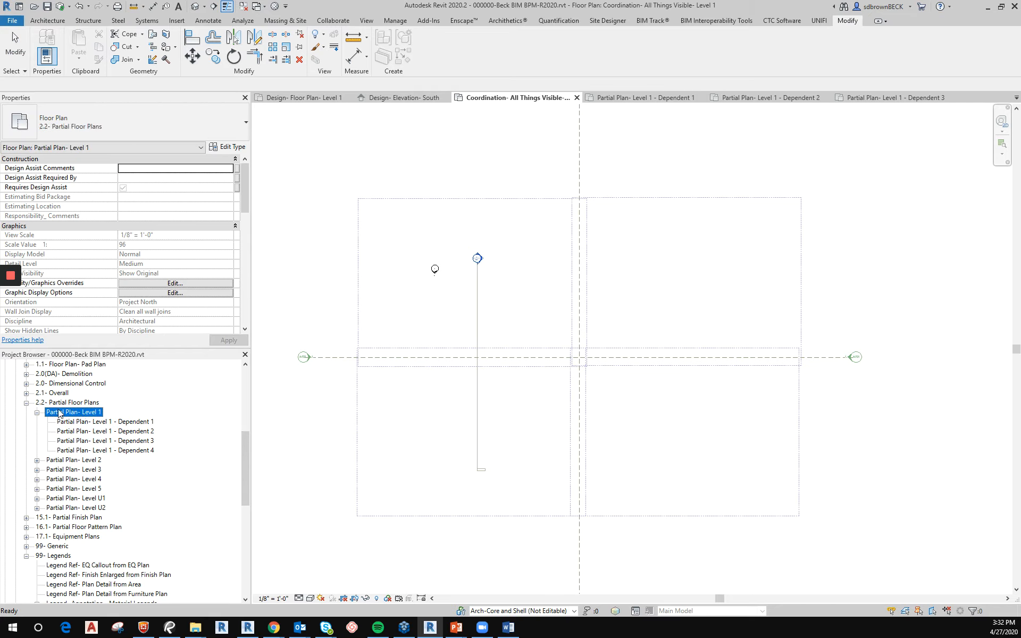
double_click(94, 422)
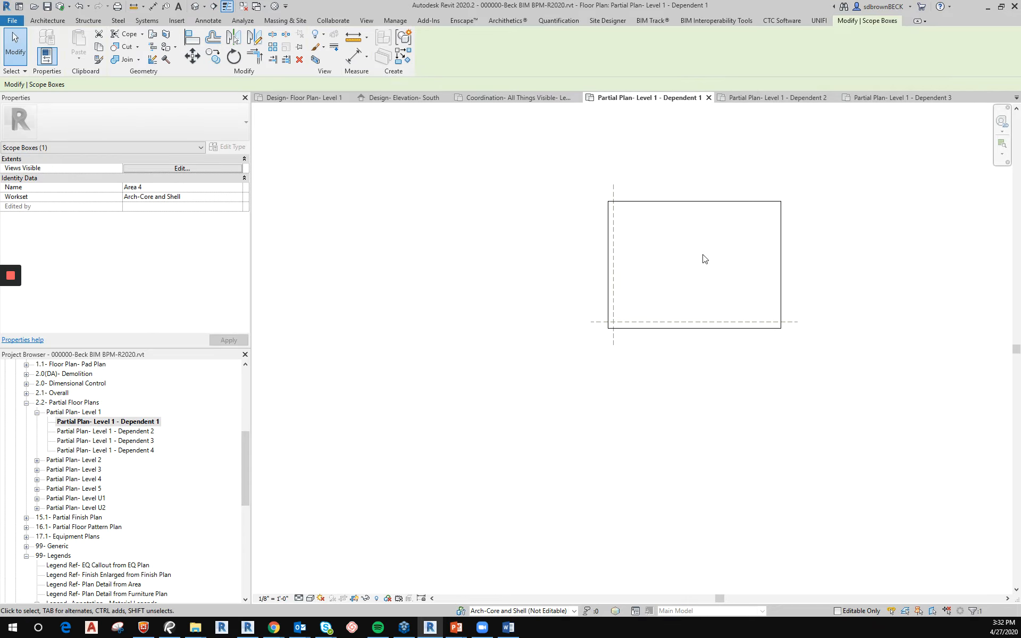
click(693, 202)
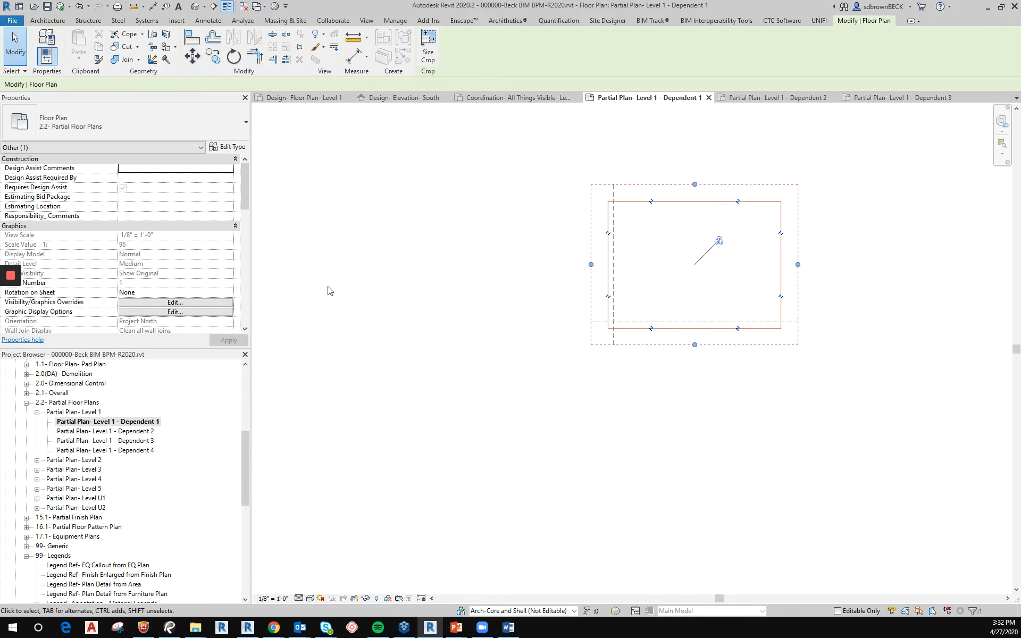
drag(244, 187, 240, 259)
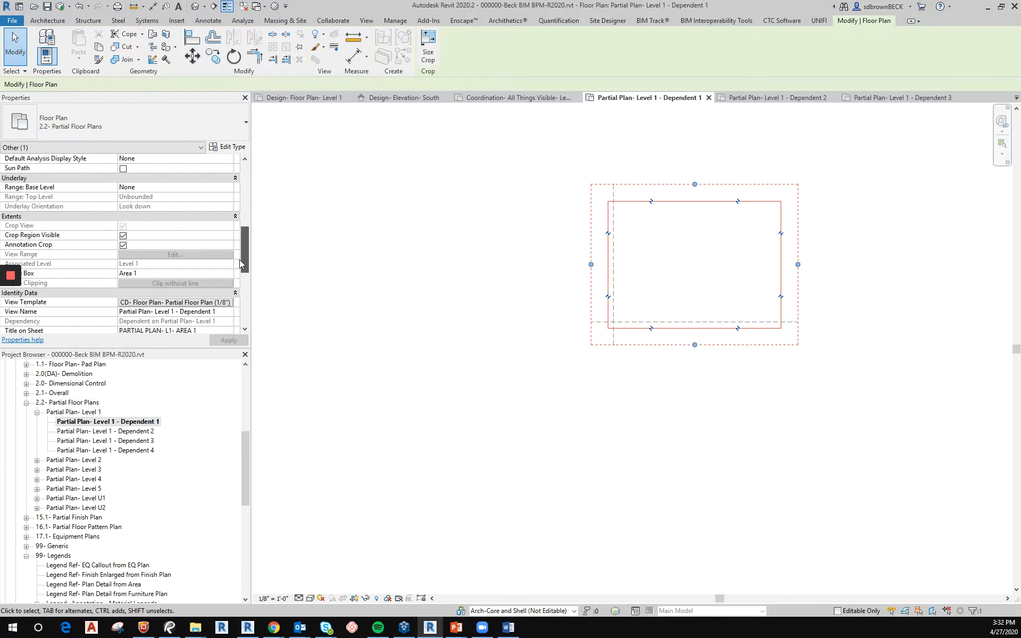
double_click(137, 432)
double_click(136, 442)
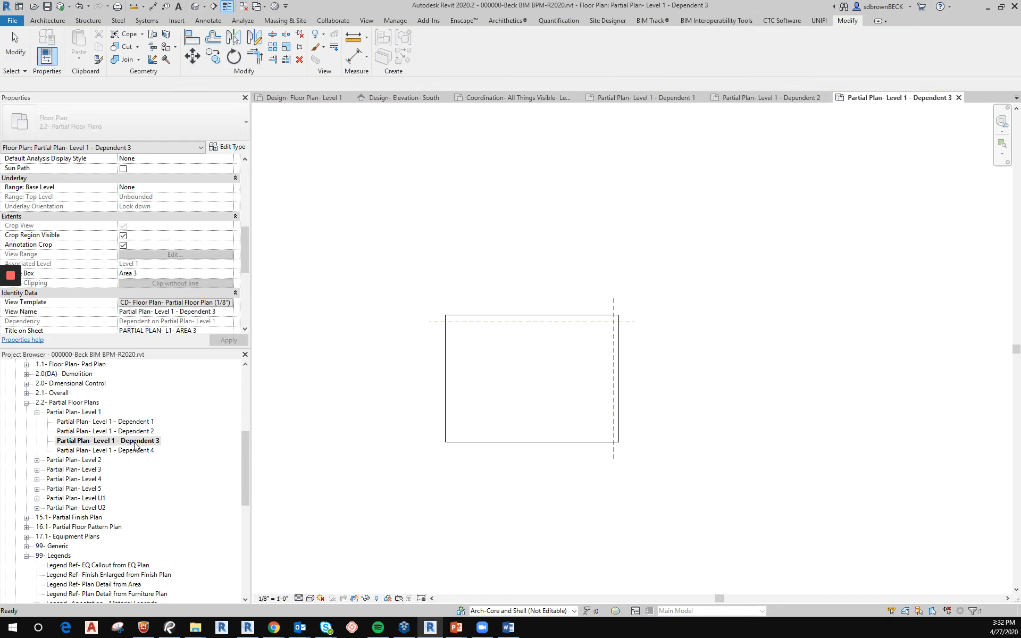
click(146, 451)
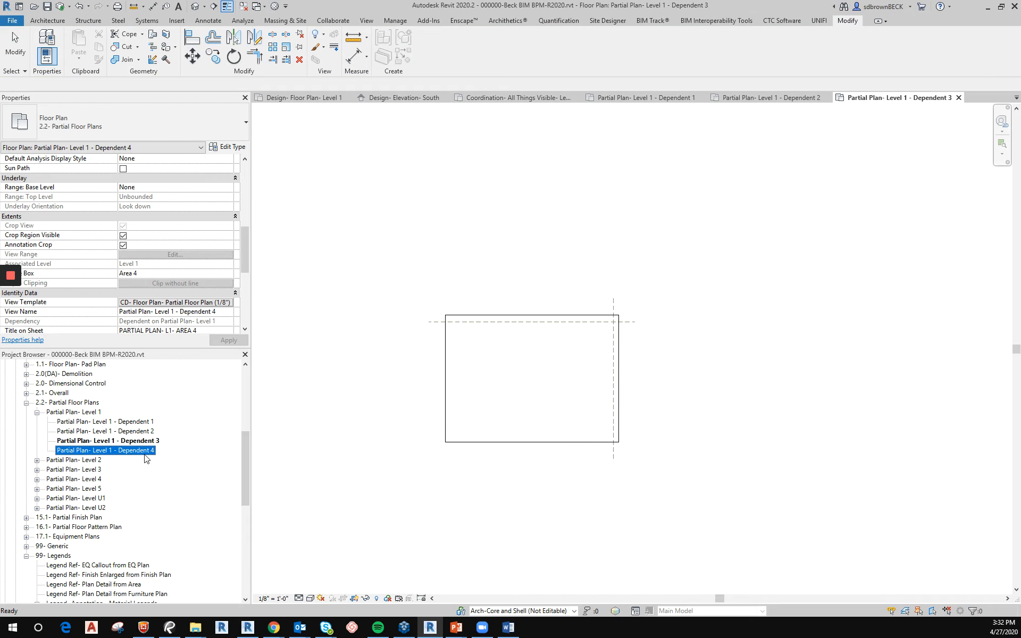
Step: Open the Partial Plan- Level 1 view and start a wall of type Design-Ext-12"
double_click(80, 412)
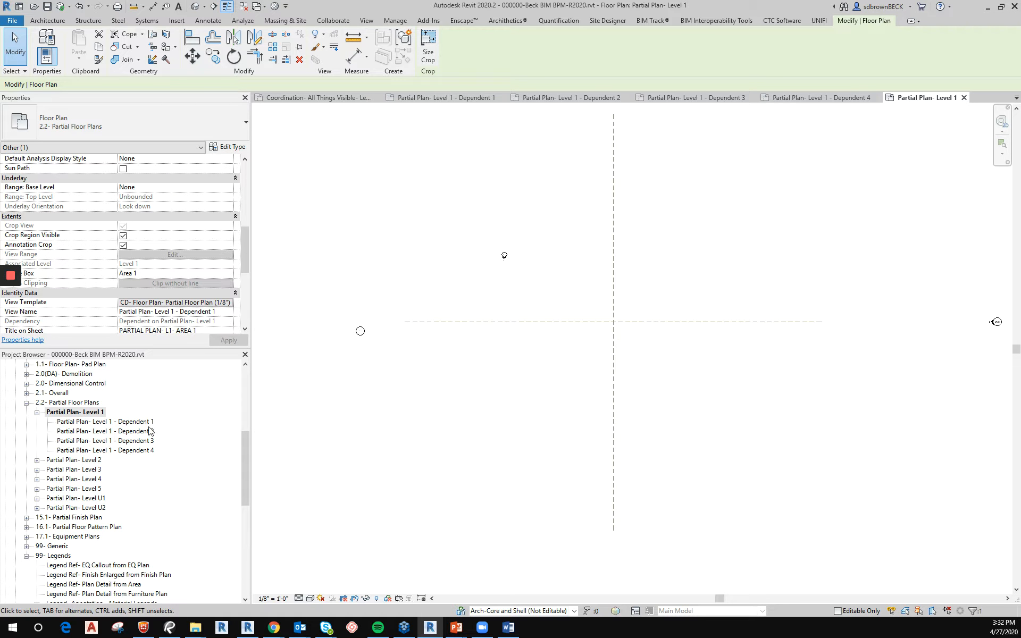
click(48, 20)
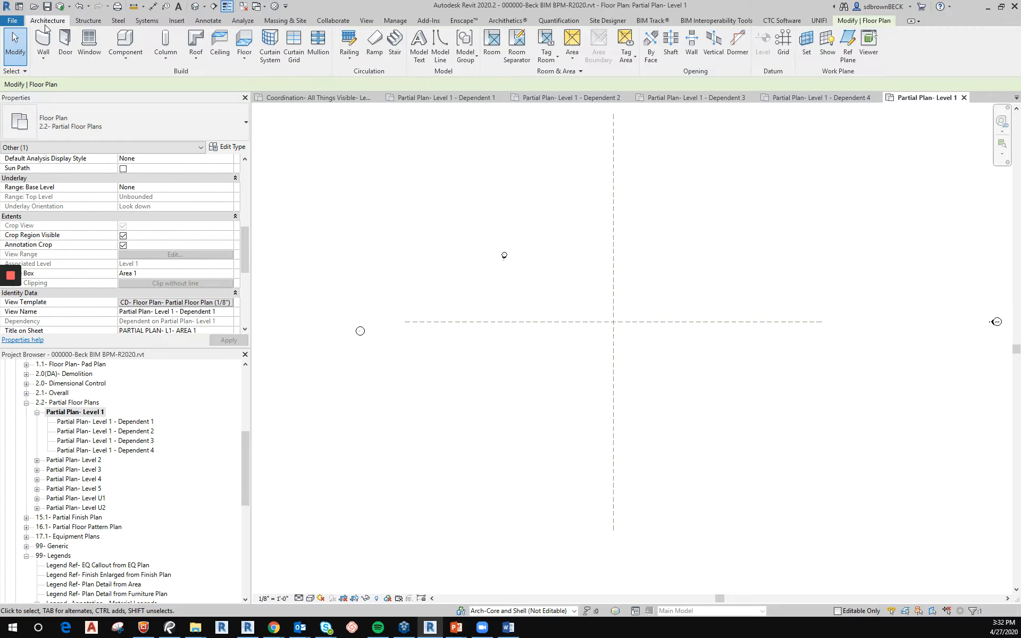
click(44, 56)
click(64, 73)
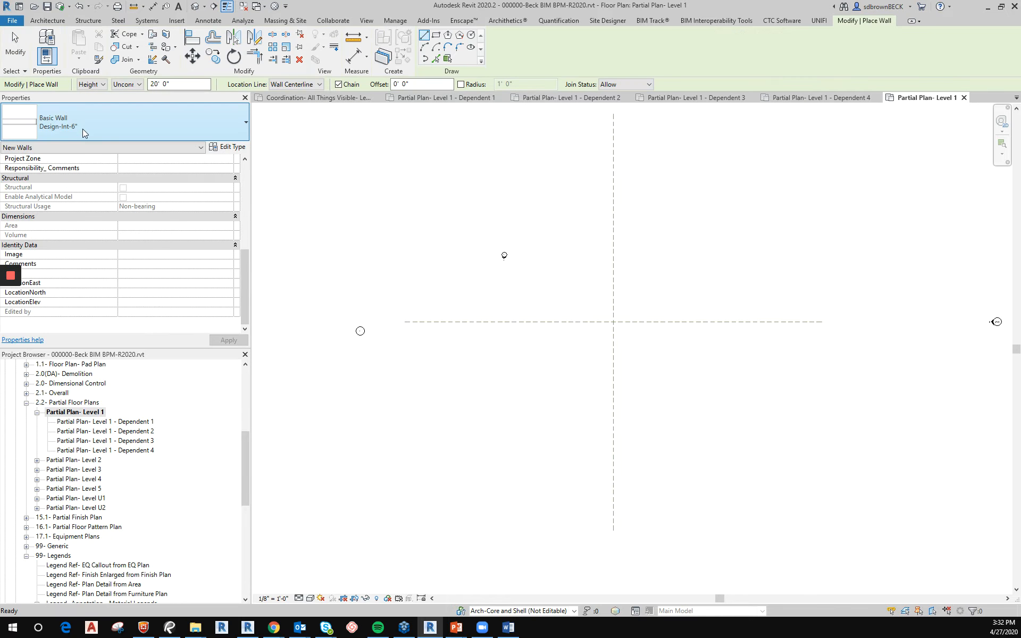
click(82, 129)
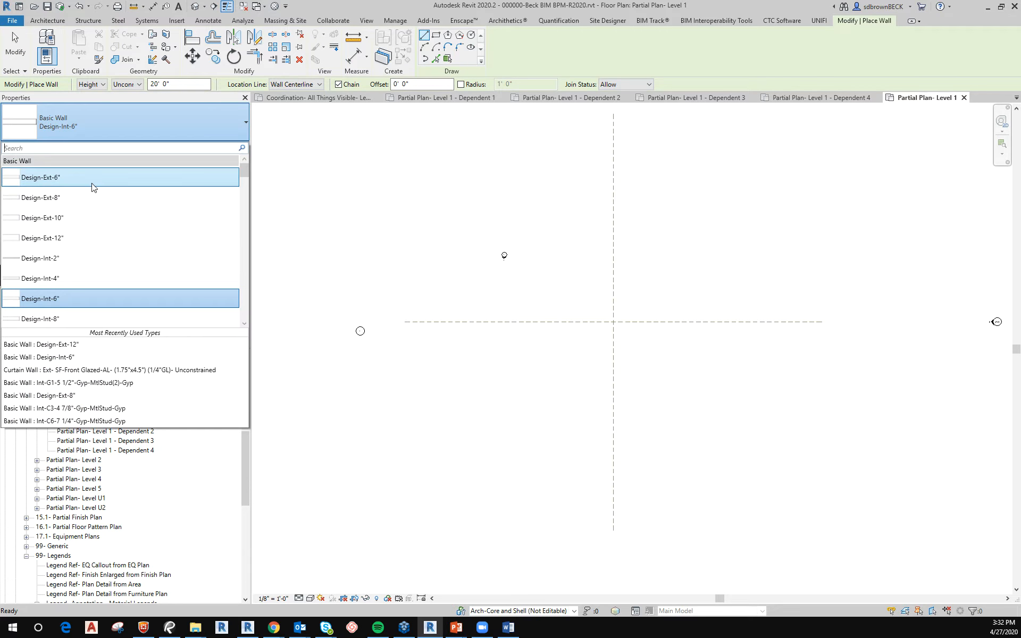
click(78, 238)
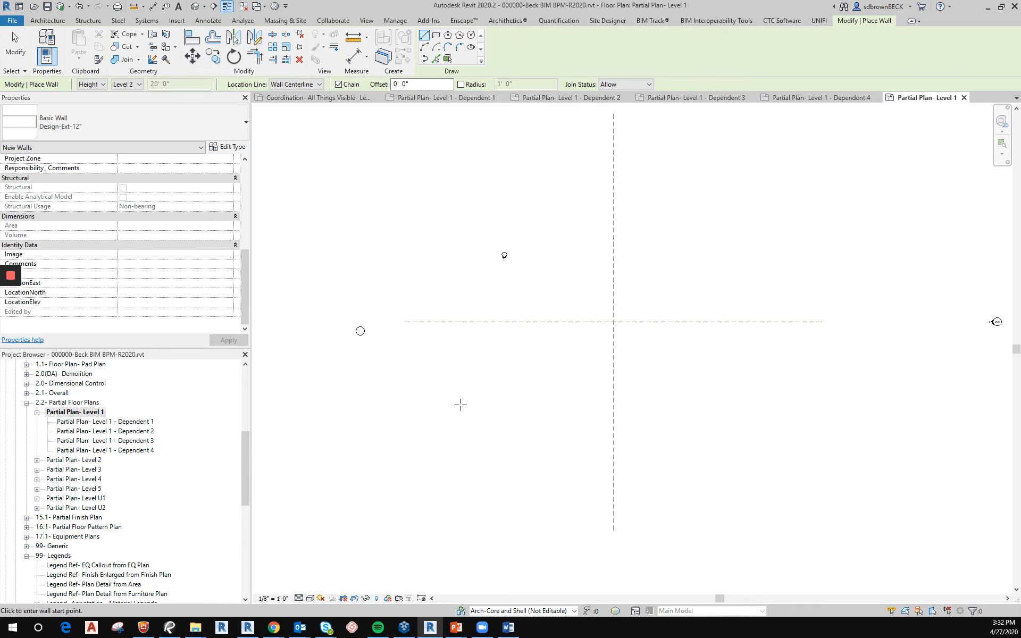
Step: Draw chained exterior walls along the west, stepped north and east sides, with a 16'-0" northeast jog and a 52'-0" east wall
click(431, 392)
click(431, 273)
click(540, 273)
click(540, 248)
click(690, 248)
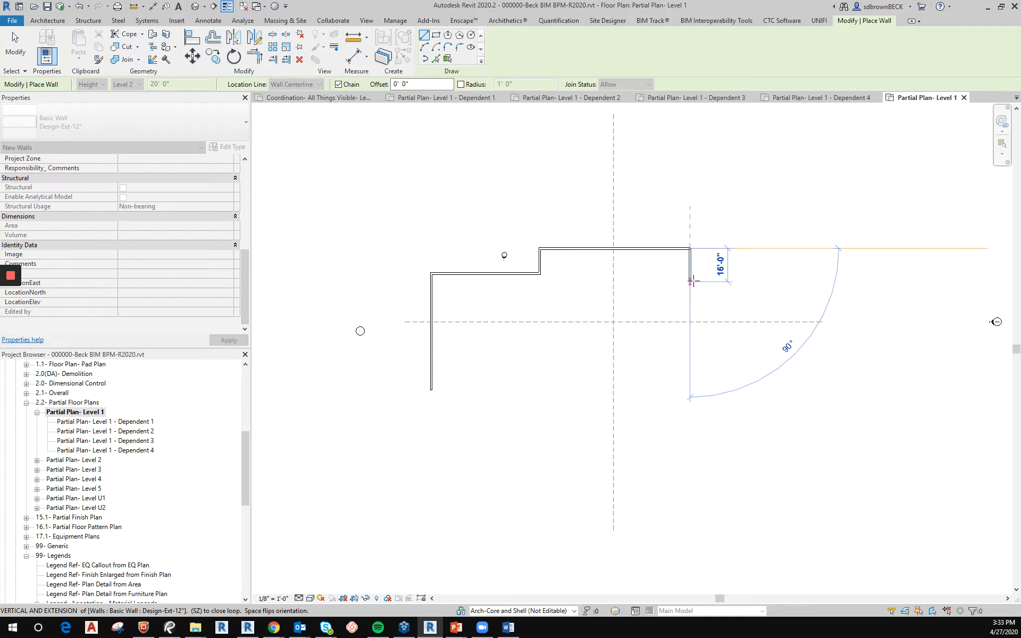
click(690, 281)
click(849, 281)
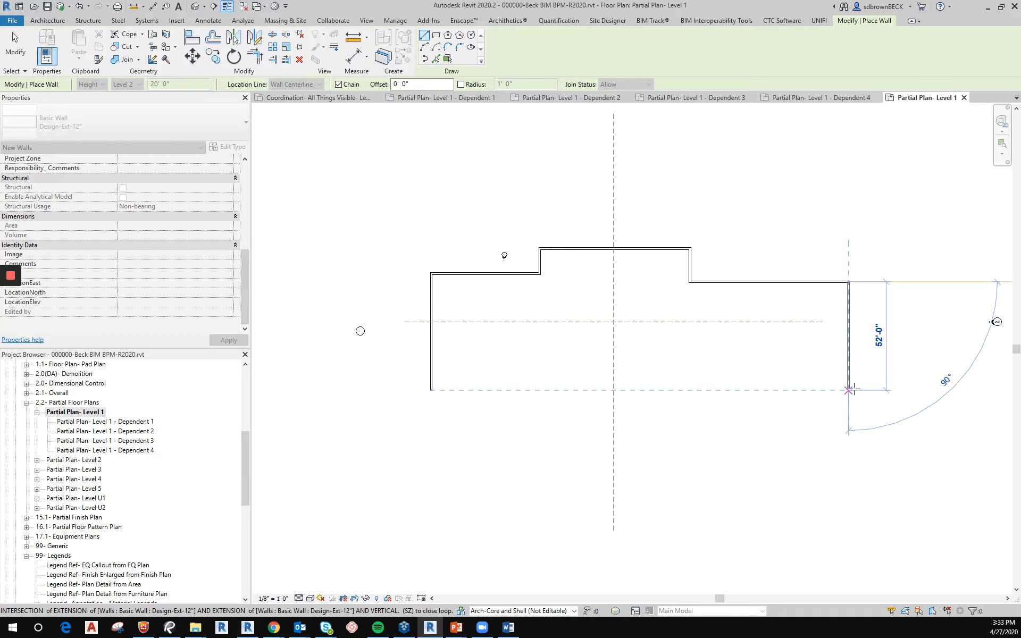
click(849, 390)
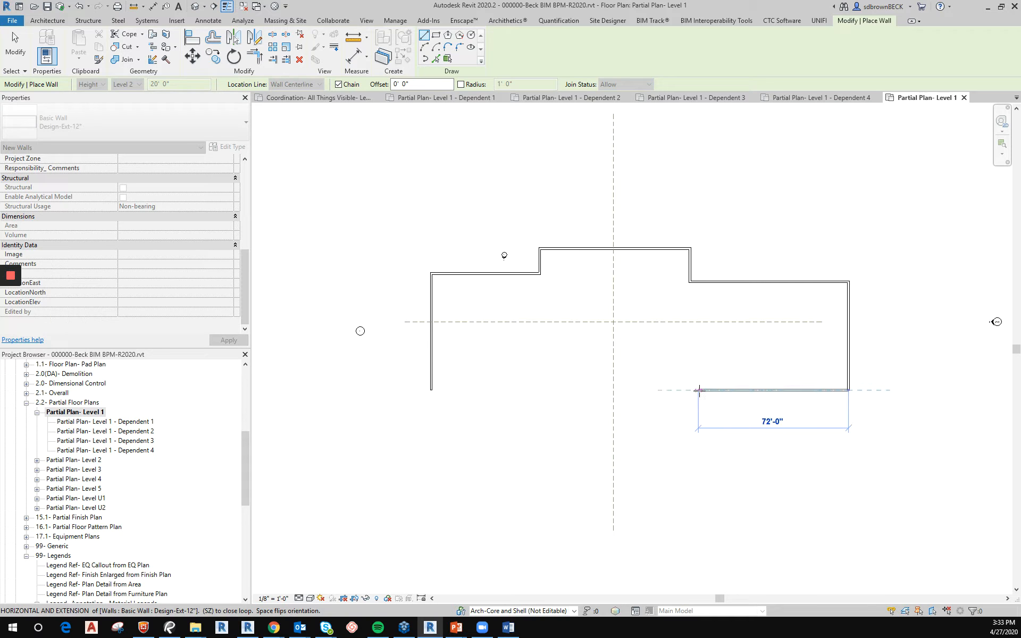
Step: Continue the exterior walls along the stepped south side with 72'-0" and 76'-0" runs and an 8'-0" jog back to the west wall
click(699, 392)
click(698, 415)
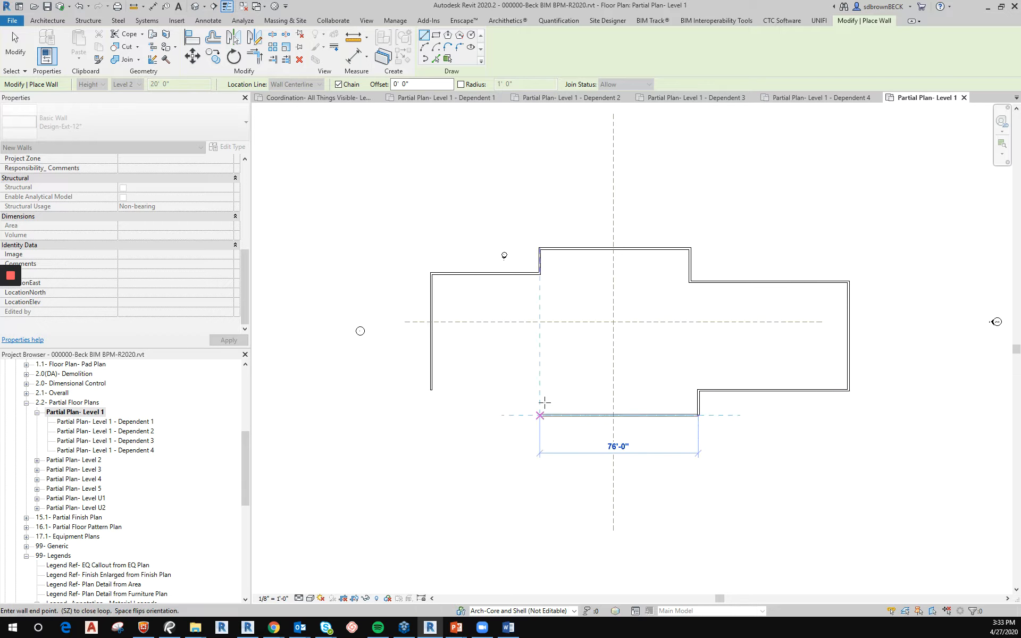
click(539, 415)
click(539, 399)
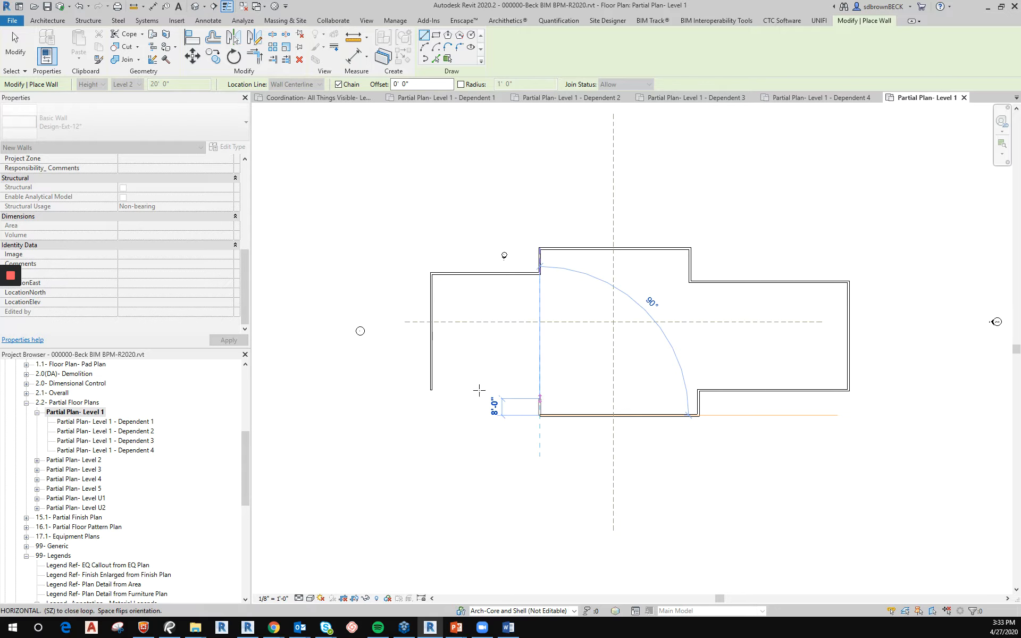
click(432, 399)
key(Escape)
key(Escape)
Step: Trim the west wall and the southwest wall together into a closed corner
click(439, 399)
click(432, 390)
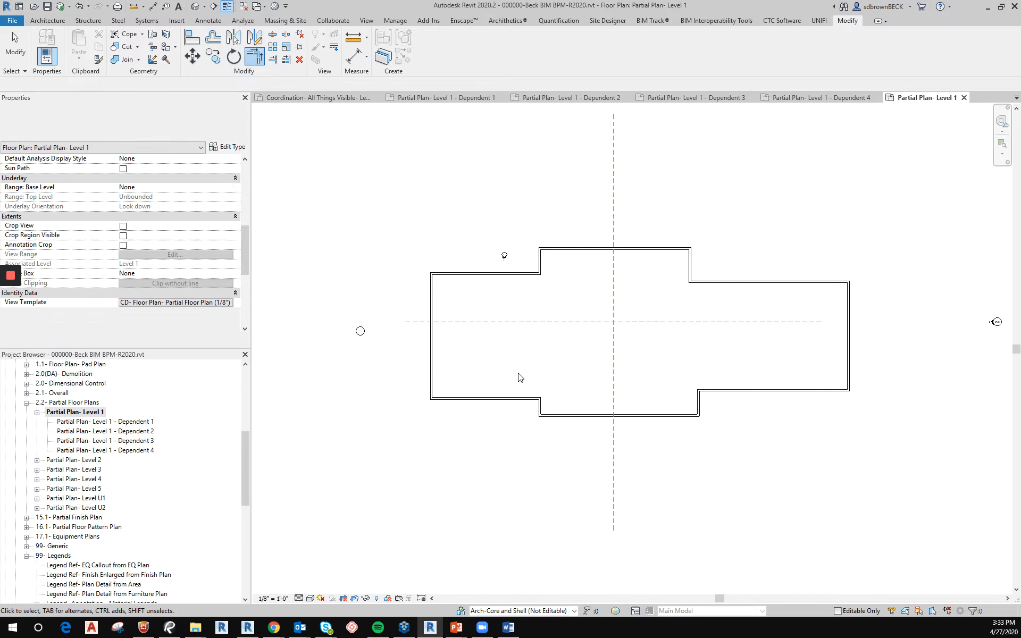
key(Escape)
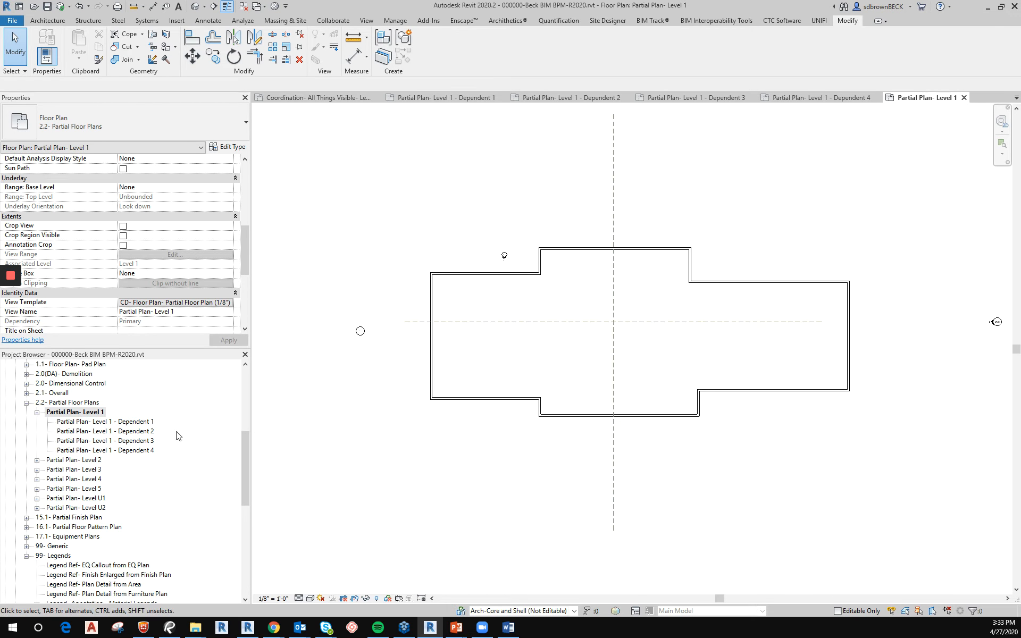
Step: Open Partial Plan- Level 1 - Dependent 1 and inspect how its crop region cuts the new walls
double_click(105, 422)
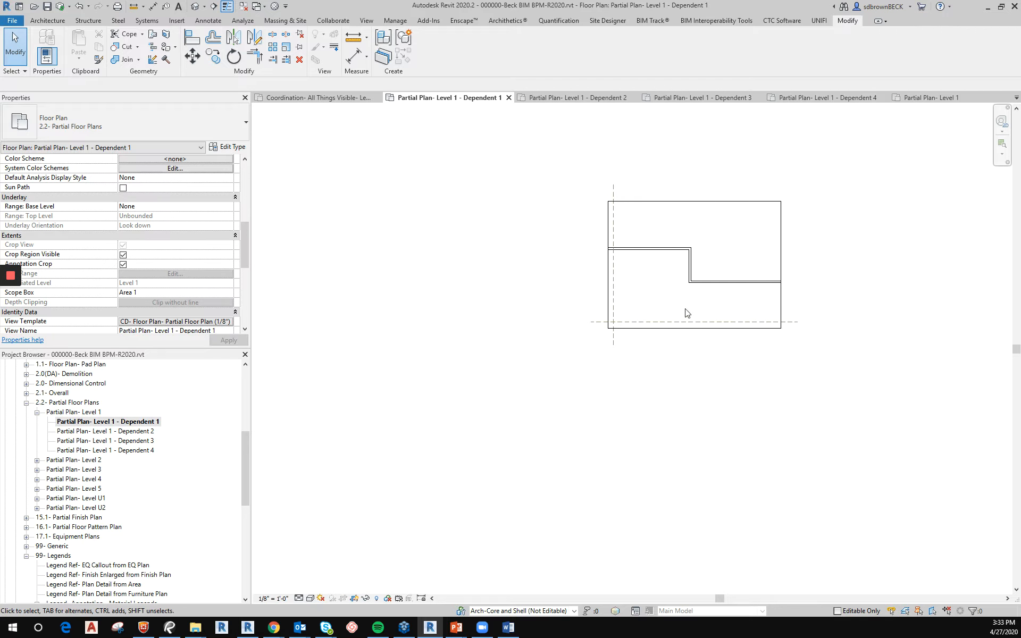
click(781, 258)
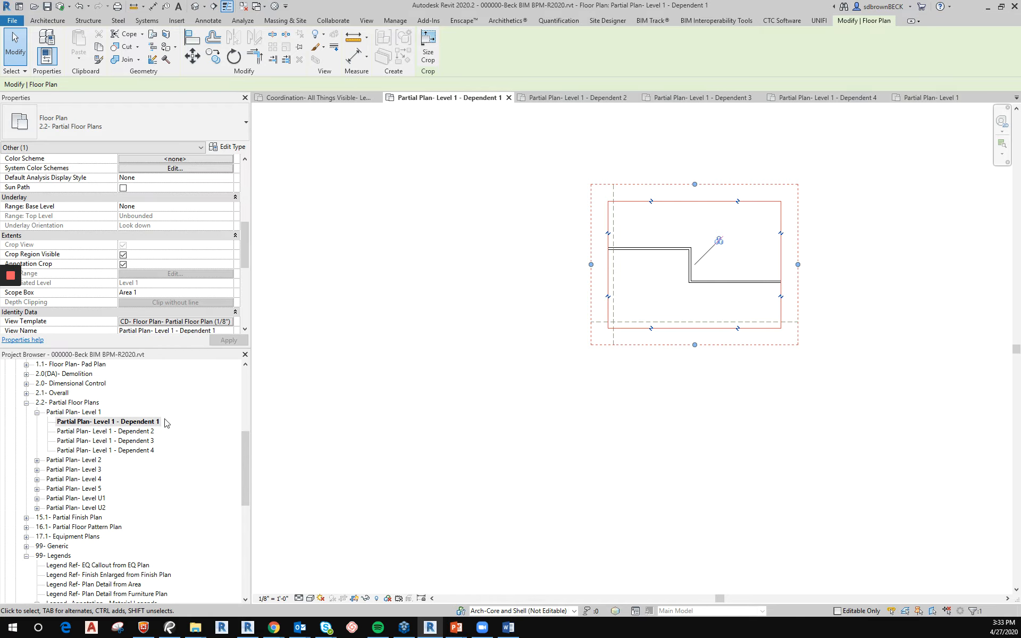
click(246, 476)
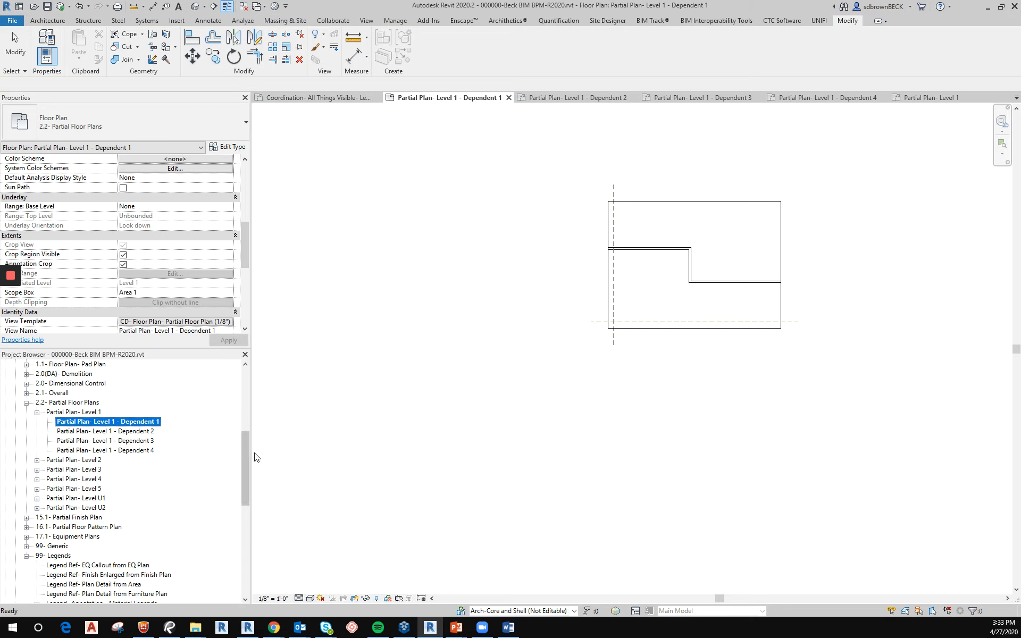
Step: In Coordination- All Things Visible- Level 1, stretch the east edge of the Area 1 scope box past the building's east wall
drag(249, 457, 257, 410)
double_click(159, 441)
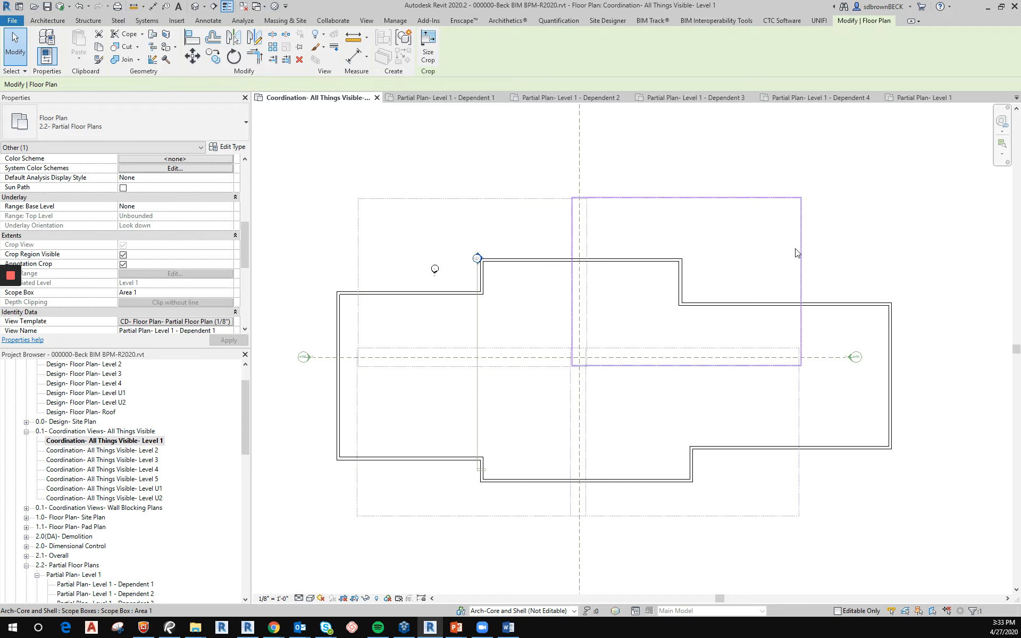
click(800, 281)
drag(803, 282, 836, 282)
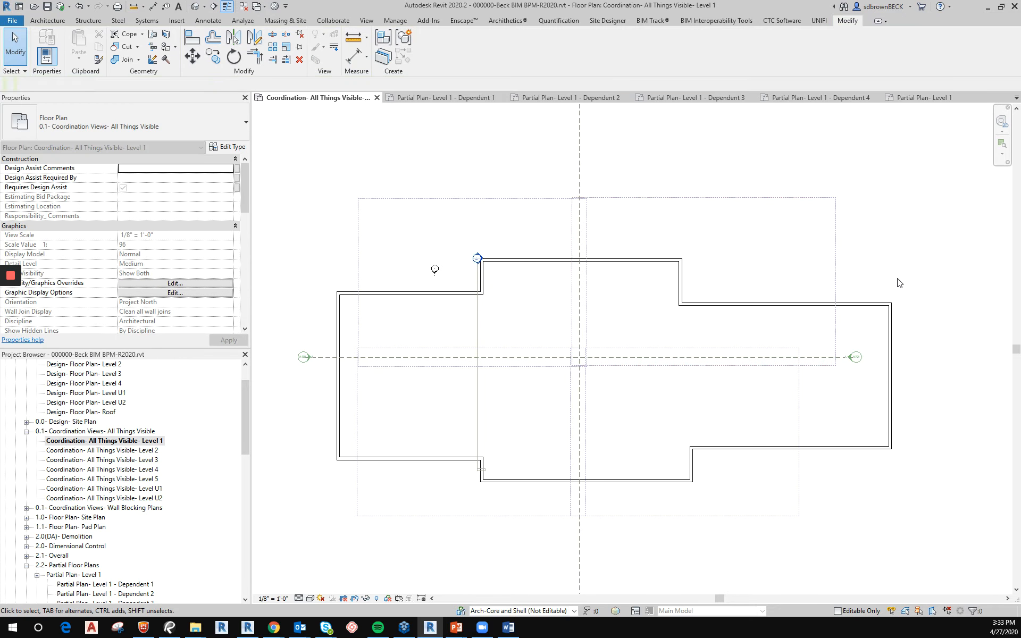
drag(836, 286, 907, 278)
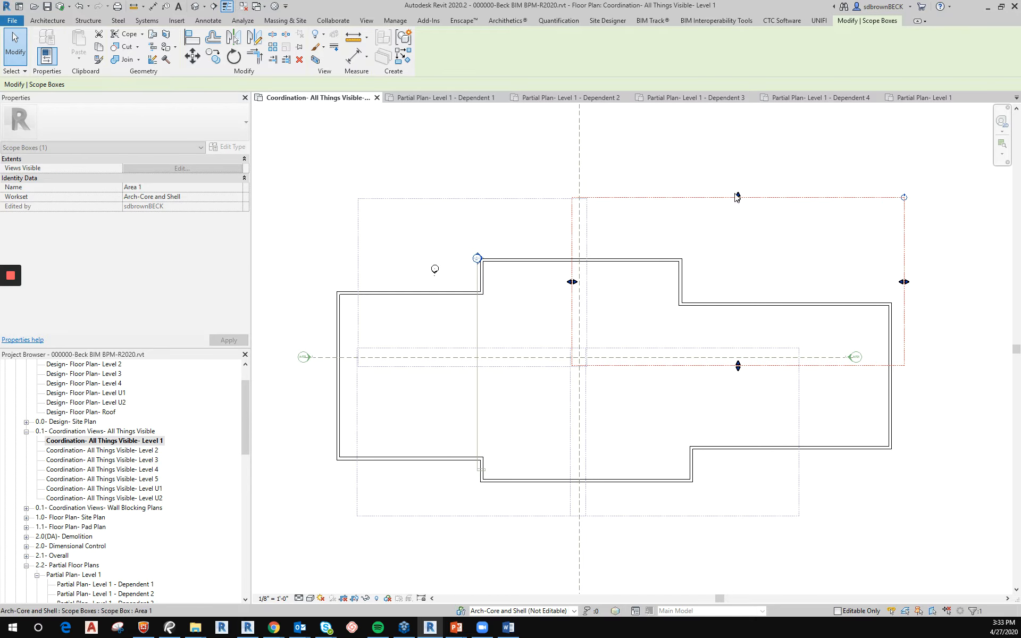
Step: Open Partial RCP- Level 1- Dependent 1 to check how its crop follows the Area 1 scope box
drag(242, 430, 239, 471)
key(Escape)
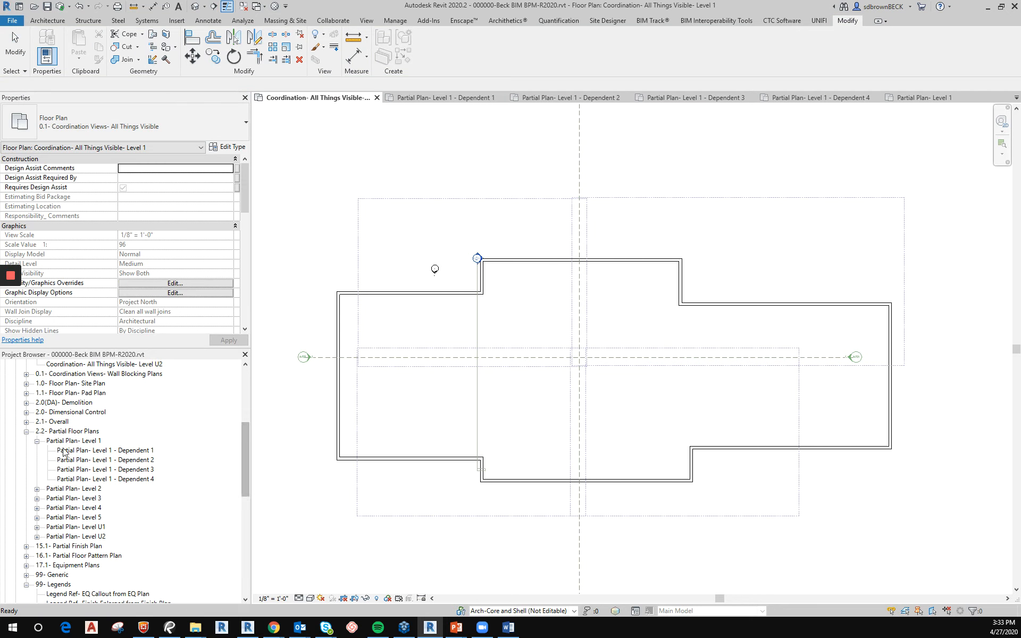
scroll(105, 461, down, 4)
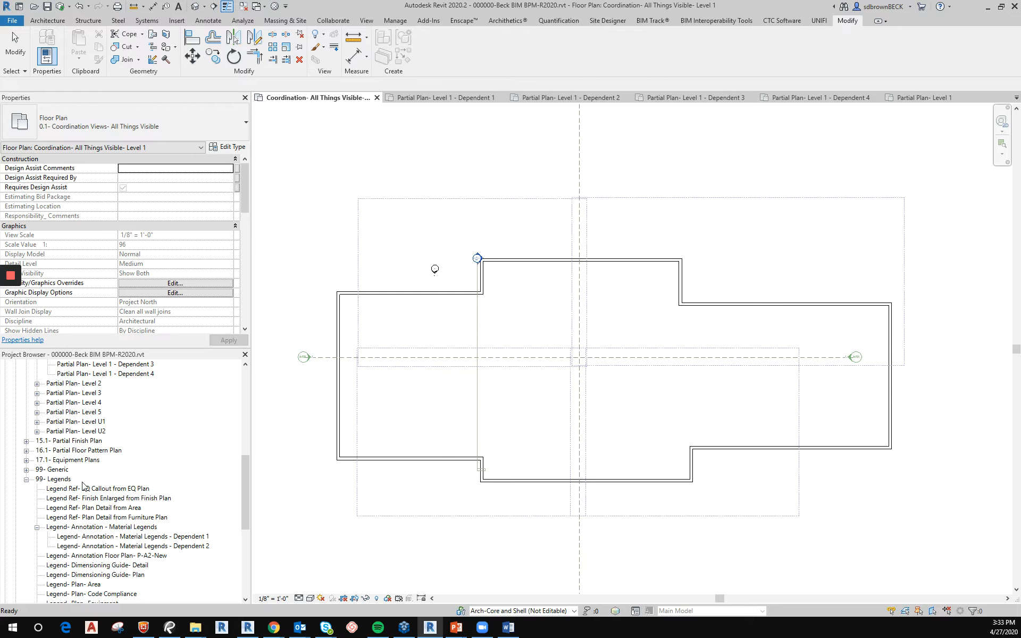
scroll(83, 486, down, 5)
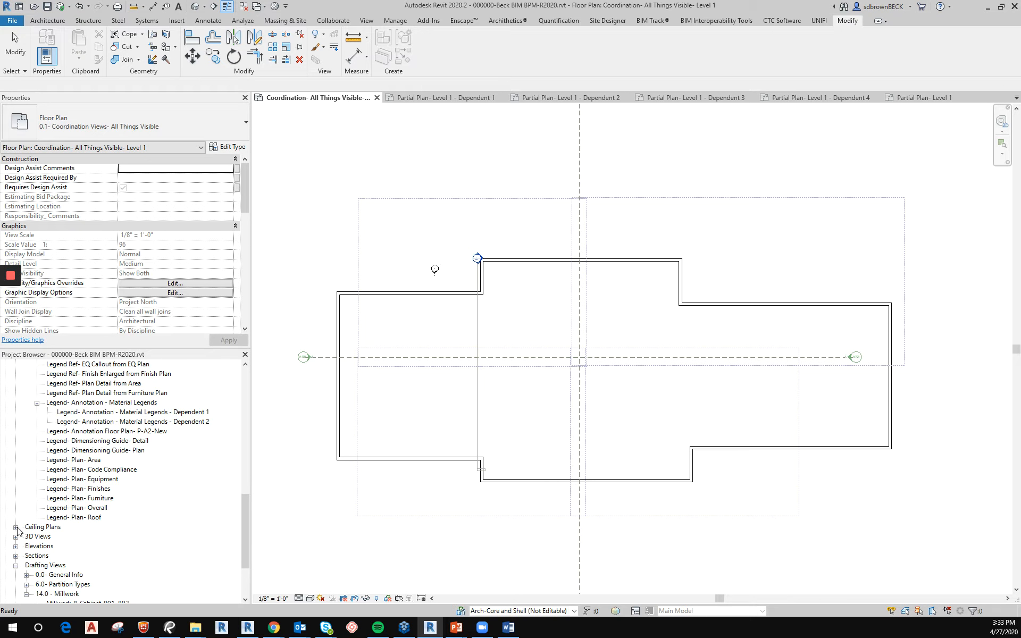
click(16, 528)
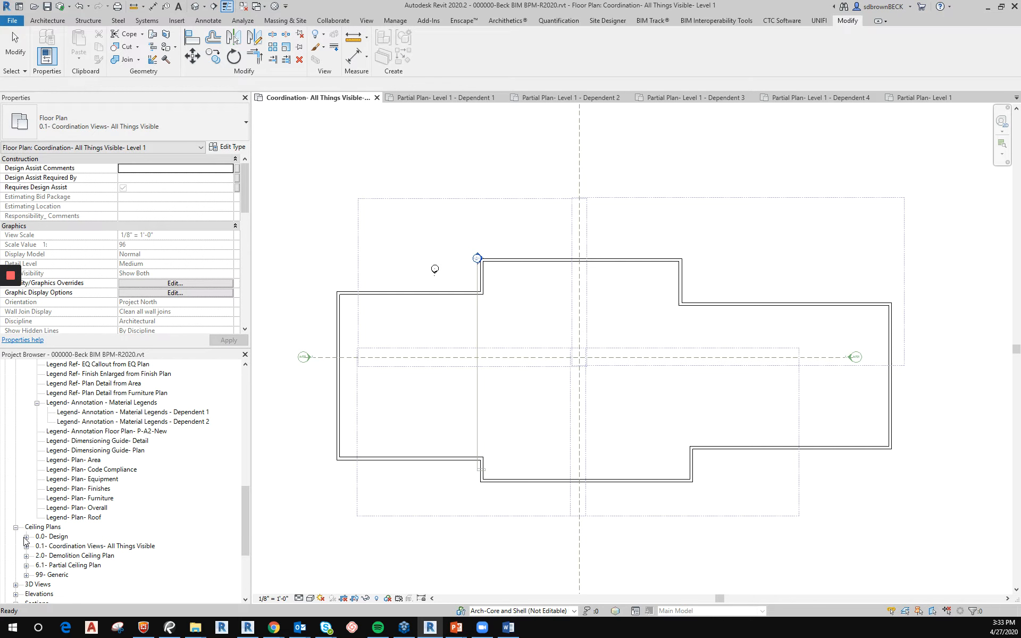
click(26, 565)
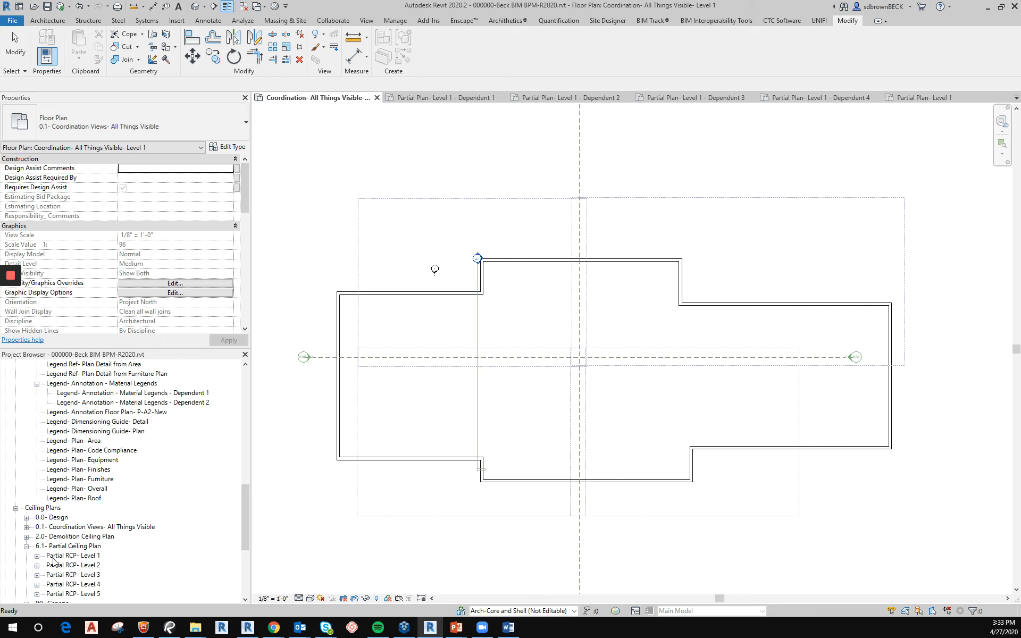
click(37, 555)
double_click(101, 566)
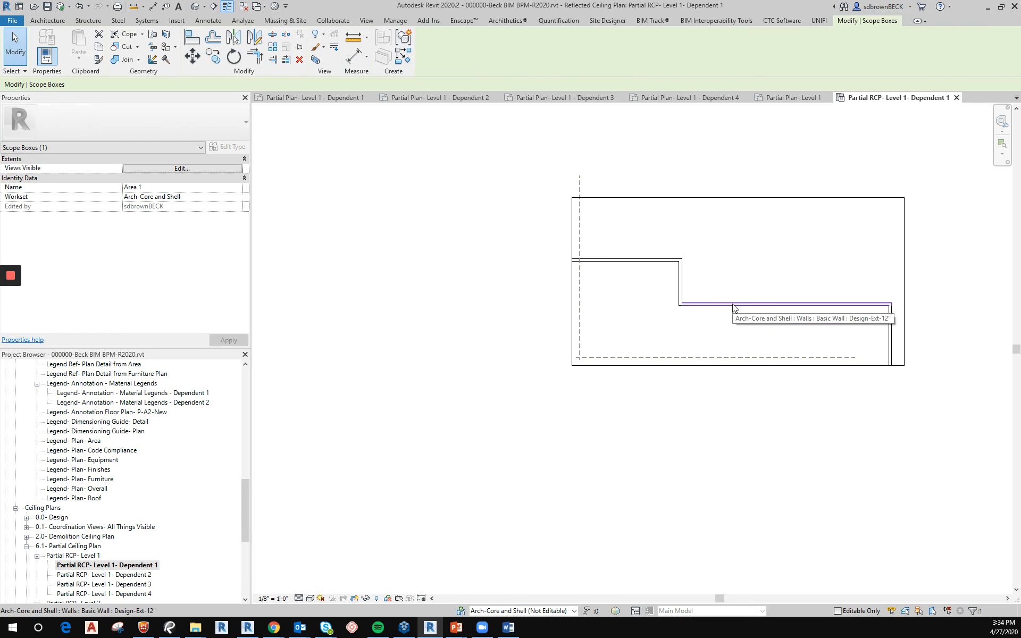
Step: Return to Coordination- All Things Visible- Level 1 and compare the extents of its scope boxes with the building outline
drag(239, 502, 247, 427)
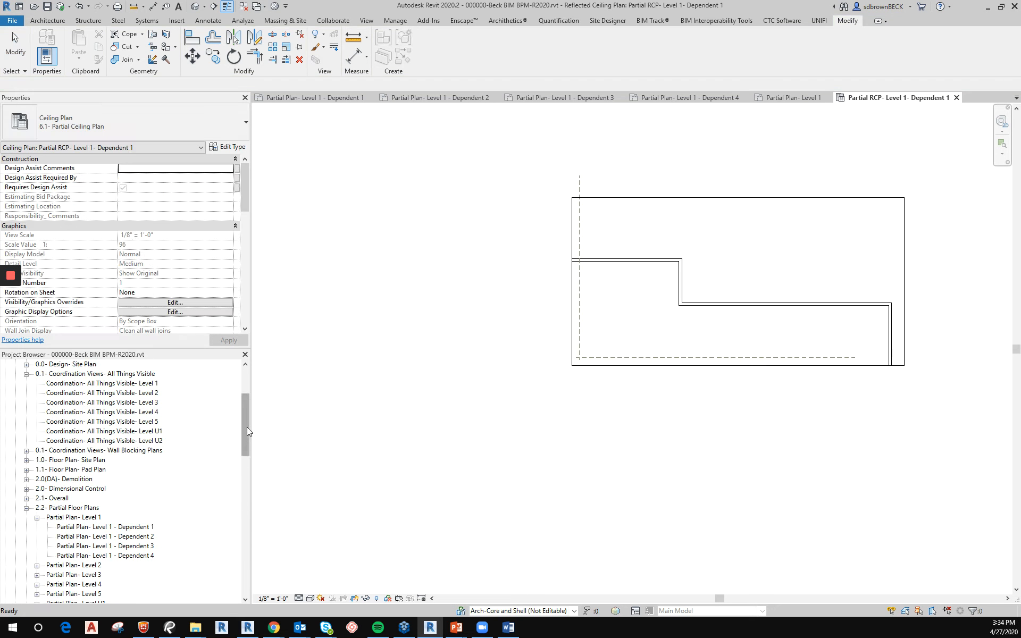
click(158, 388)
double_click(158, 387)
click(573, 306)
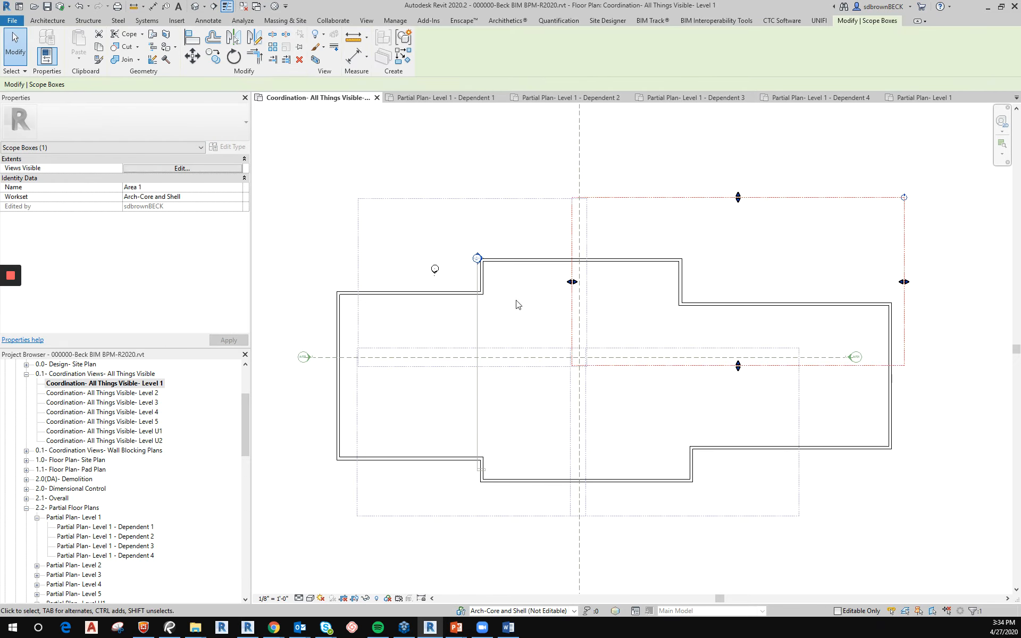
click(471, 200)
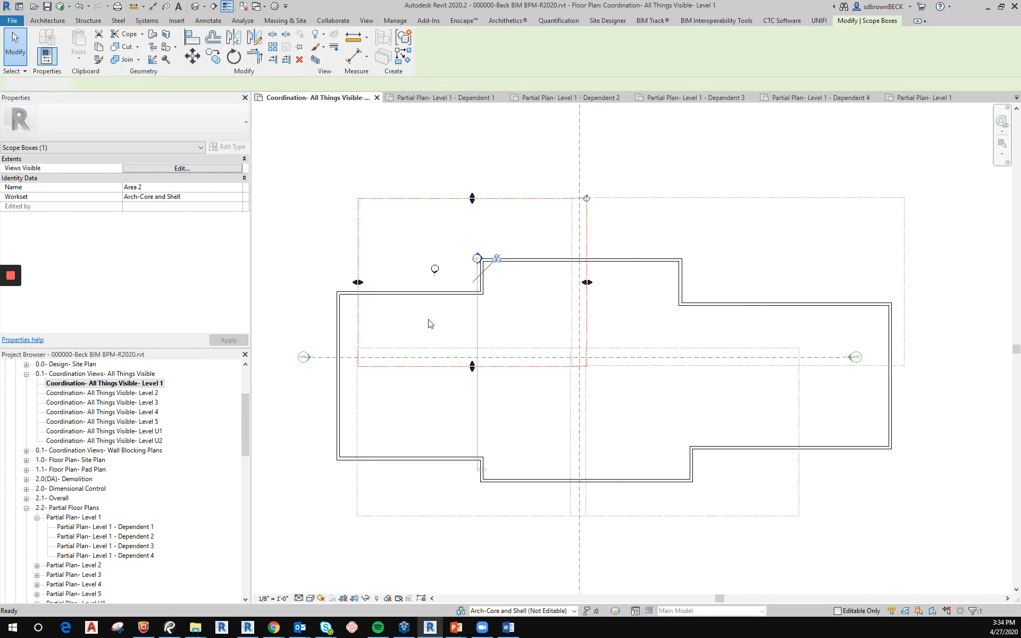
click(359, 514)
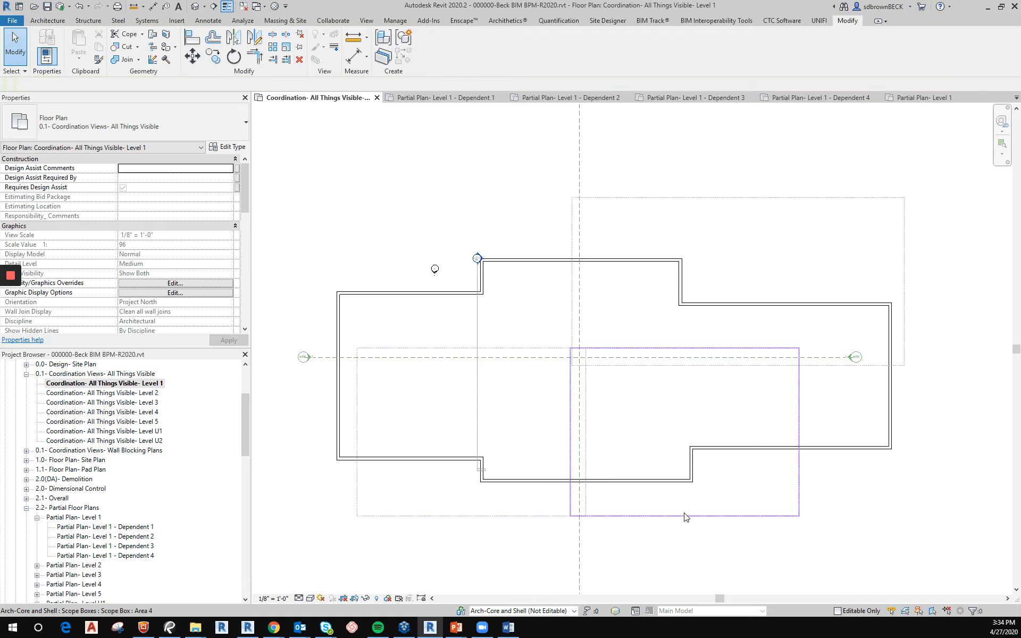
click(630, 198)
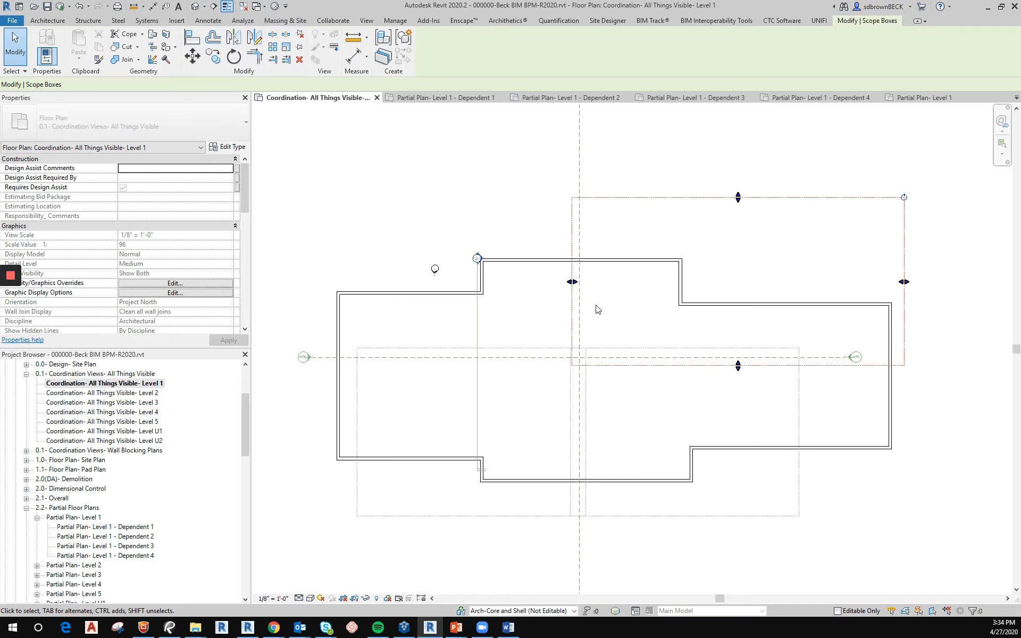
click(317, 276)
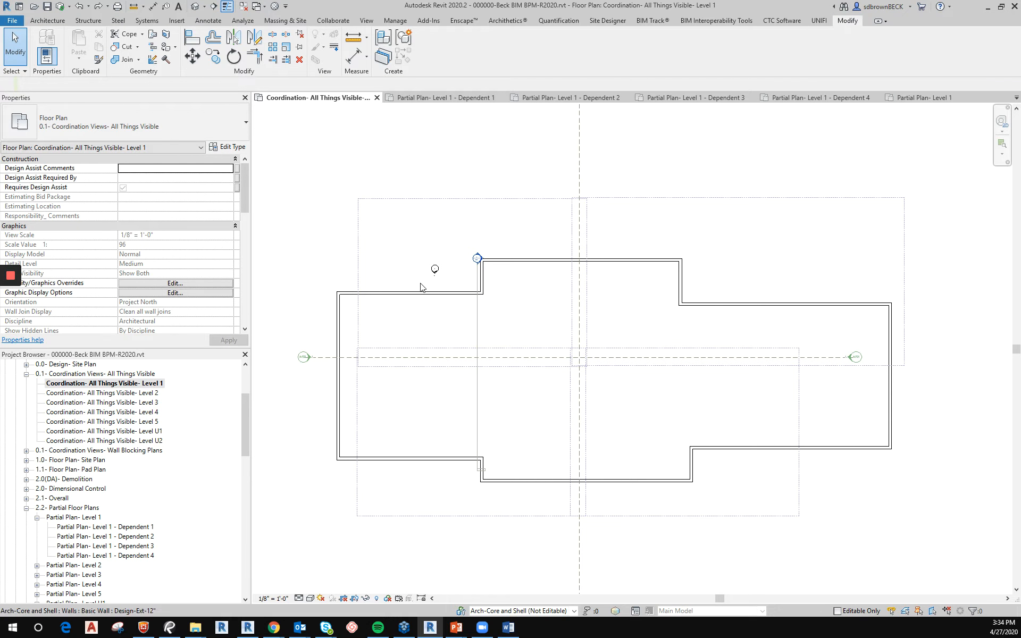
Step: Stretch the west edge of the Area 2 scope box just beyond the building's west wall
scroll(421, 267, down, 3)
click(496, 224)
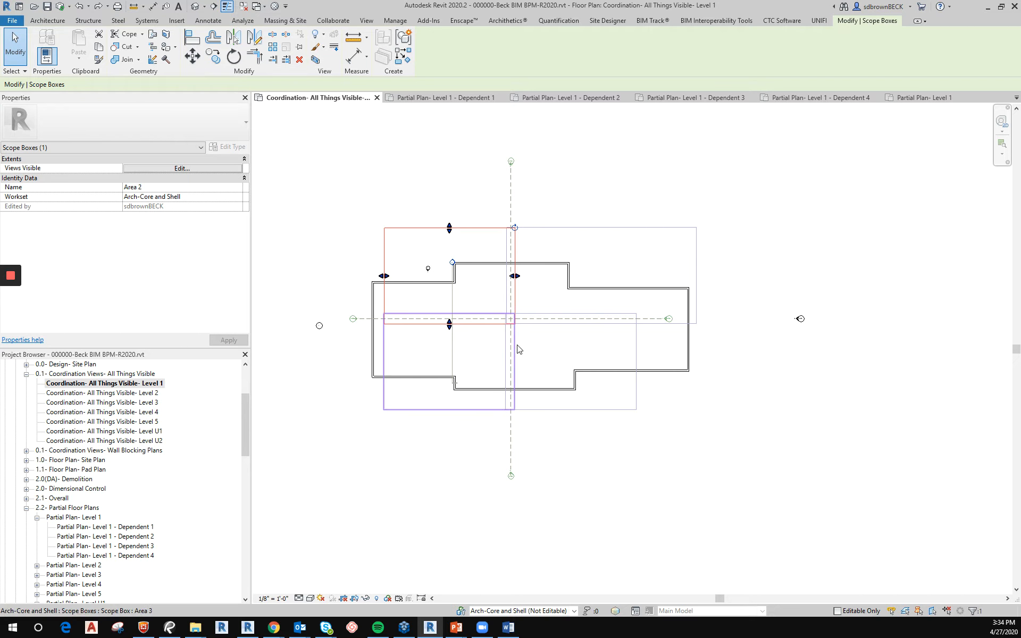
scroll(525, 356, up, 1)
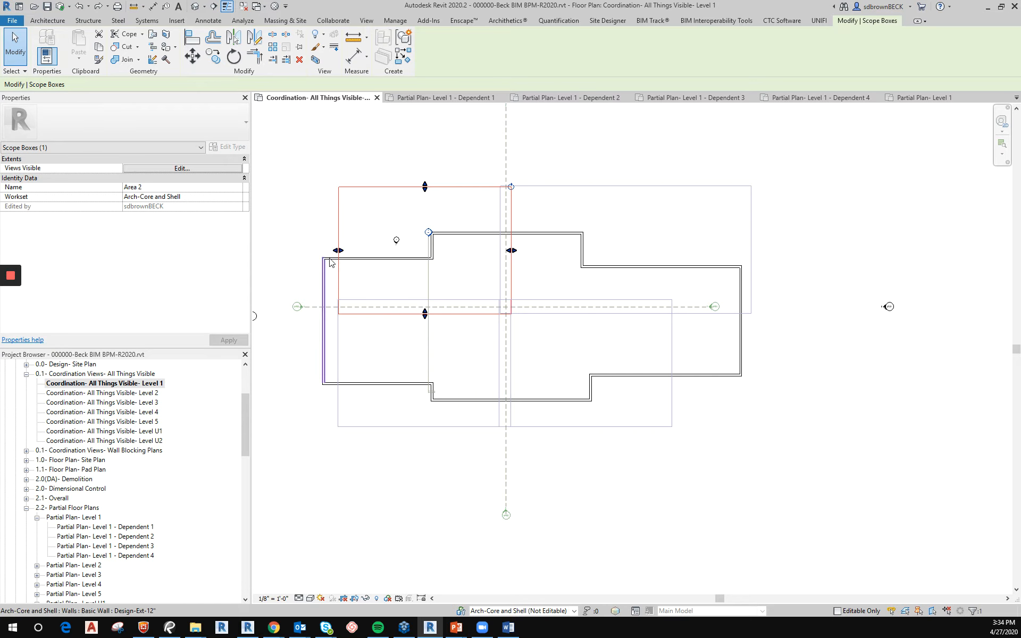
drag(340, 260, 320, 256)
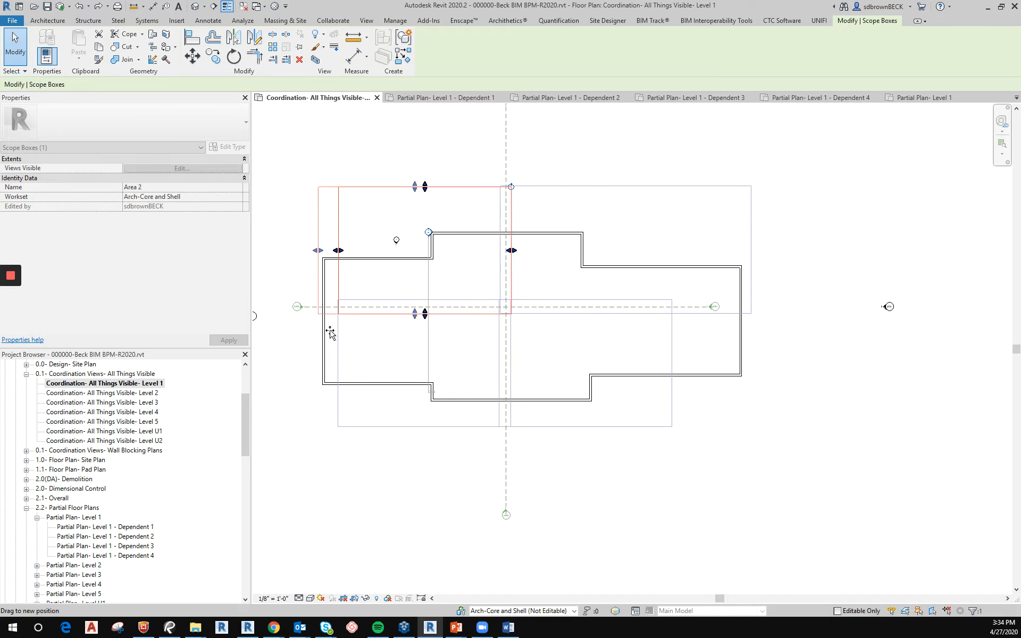
Step: Stretch the west edge of the Area 3 scope box just beyond the building's west wall
click(337, 365)
drag(337, 365, 318, 366)
click(350, 462)
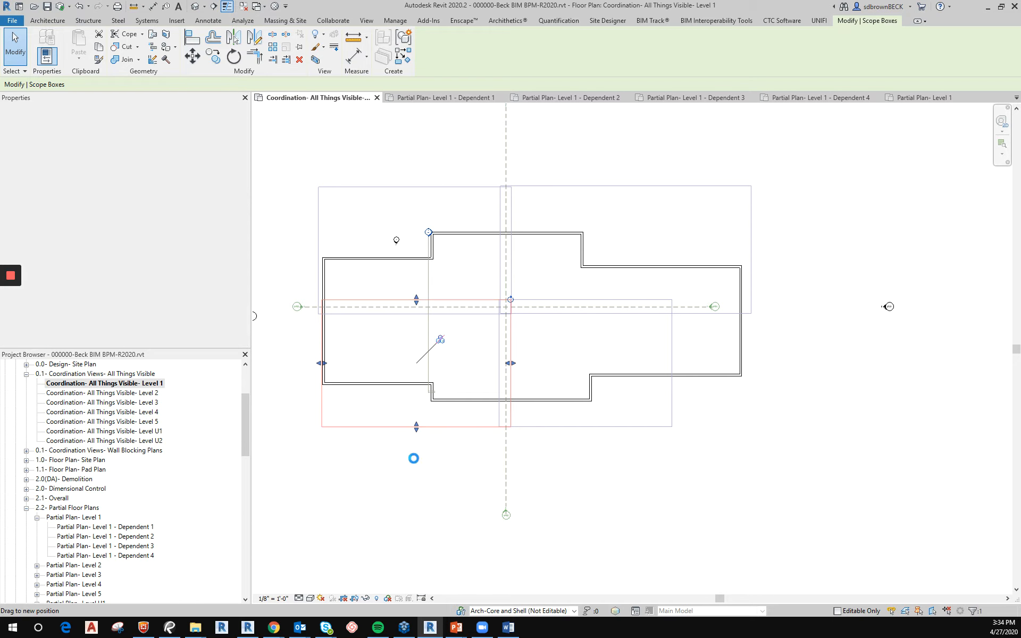
middle_drag(413, 458, 506, 532)
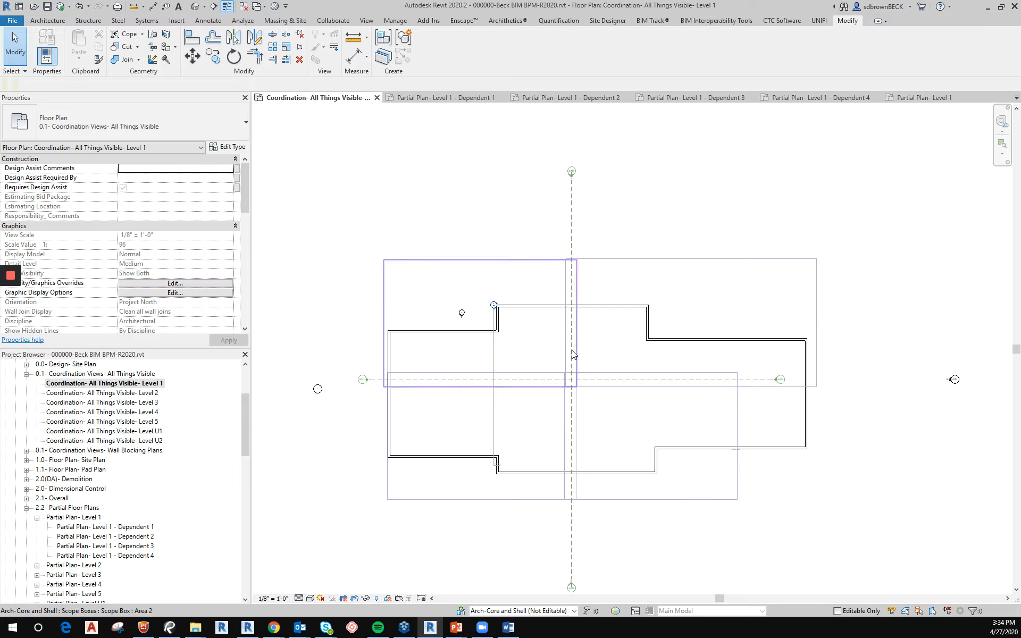
Step: Place an aligned dimension string from the Origin Plane N/S to the northwest jog wall and west wall, measured to faces of core
scroll(572, 350, up, 2)
key(i)
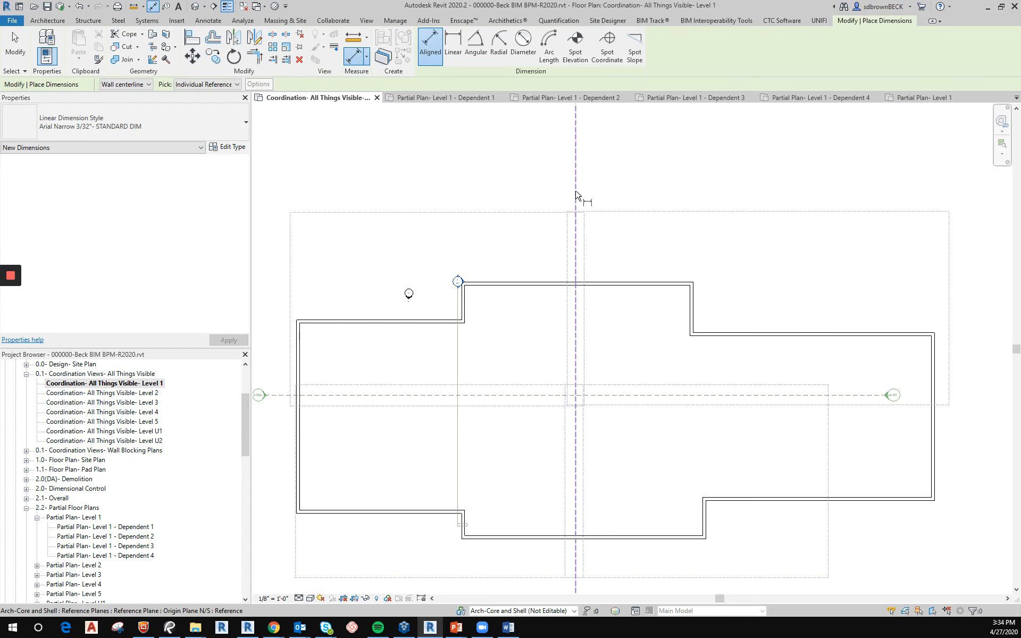
click(576, 202)
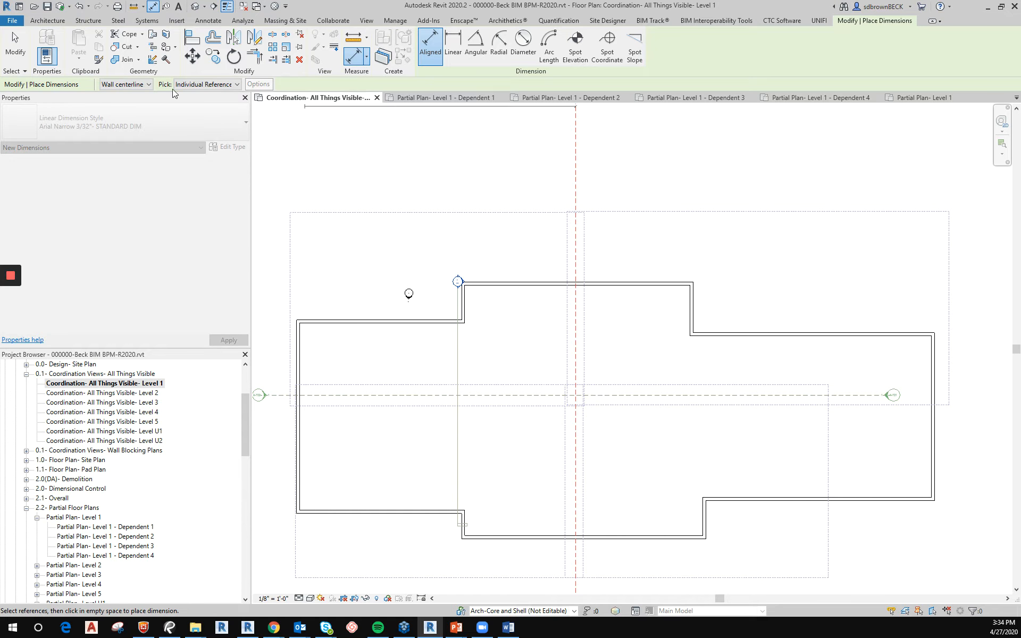
click(146, 85)
click(128, 119)
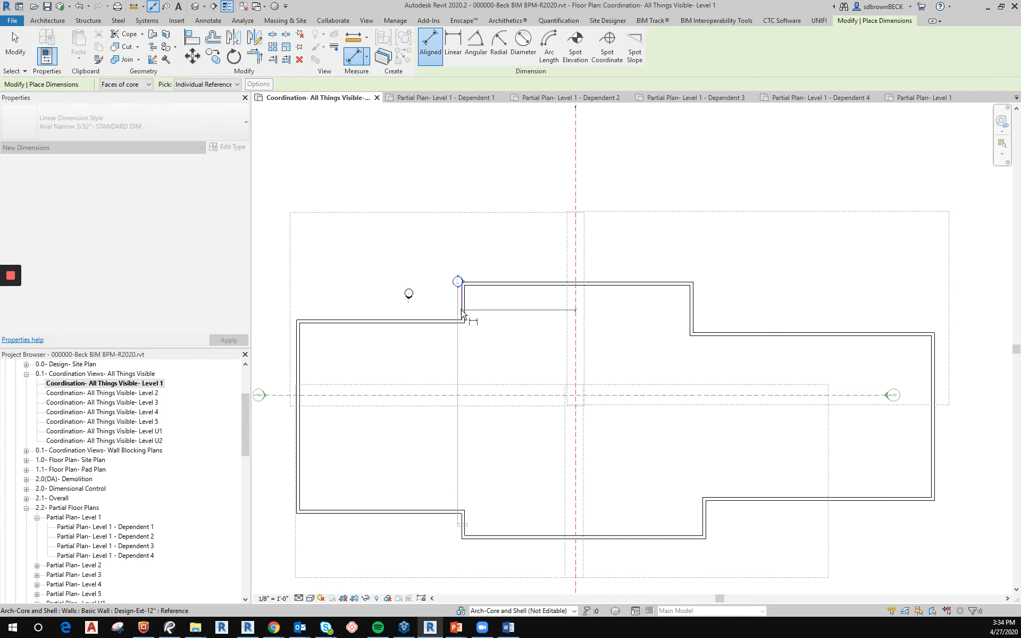
click(461, 284)
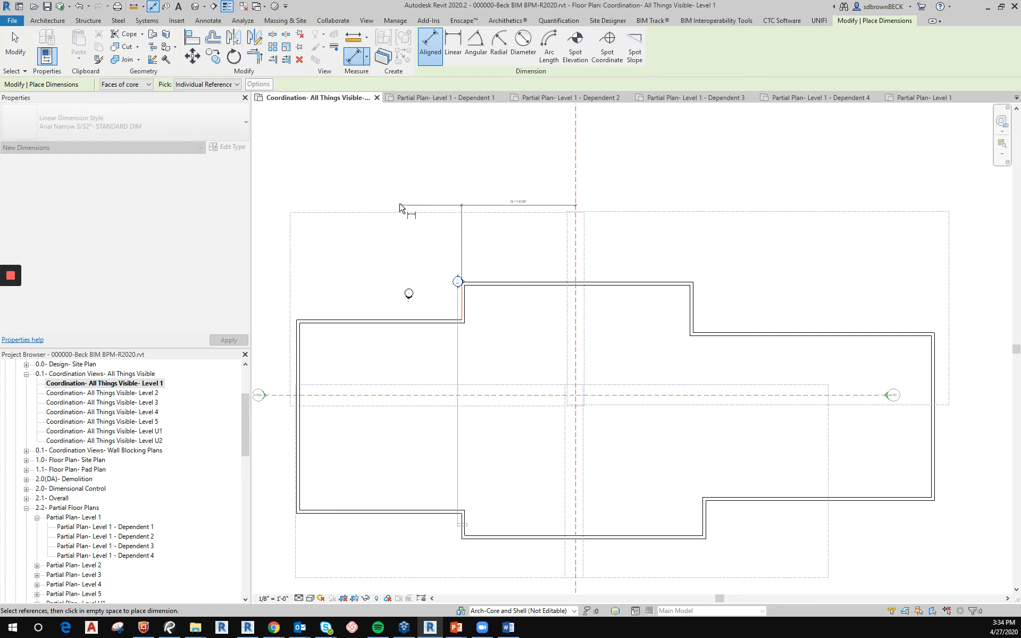
click(295, 354)
click(343, 243)
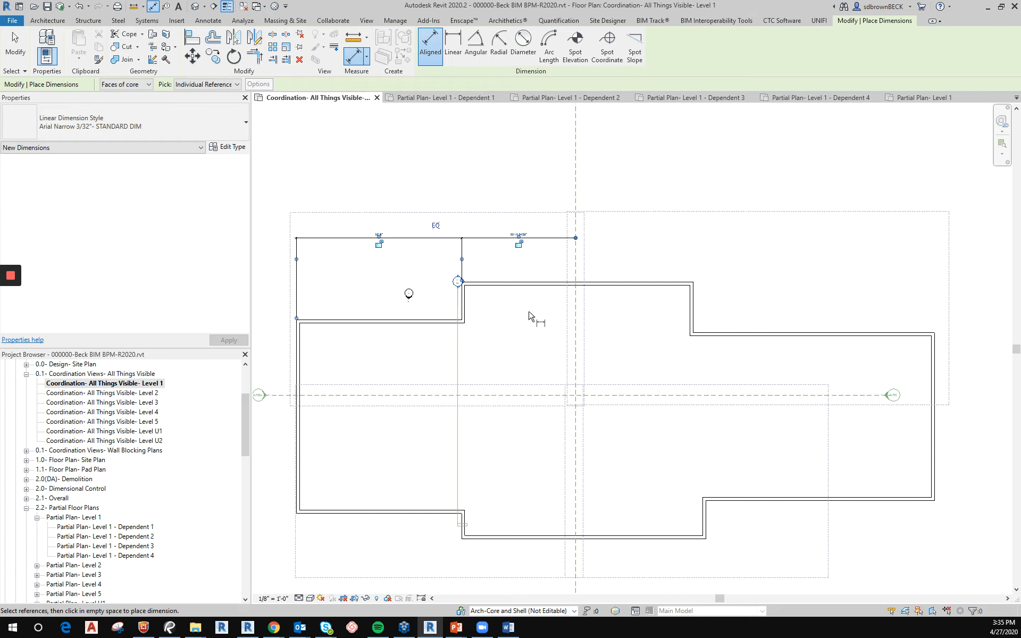
scroll(524, 315, up, 3)
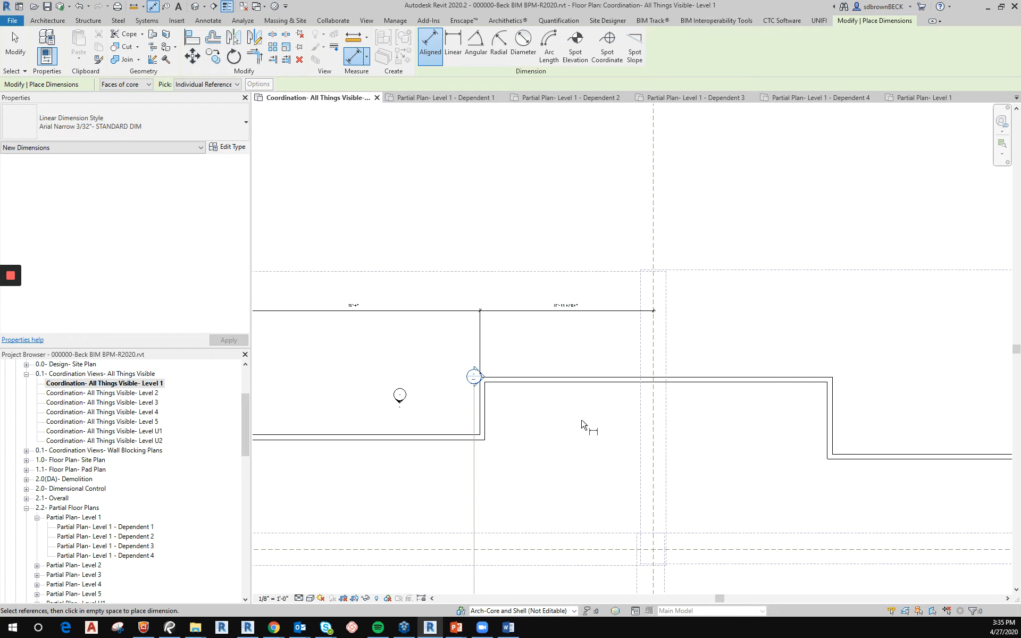
key(Escape)
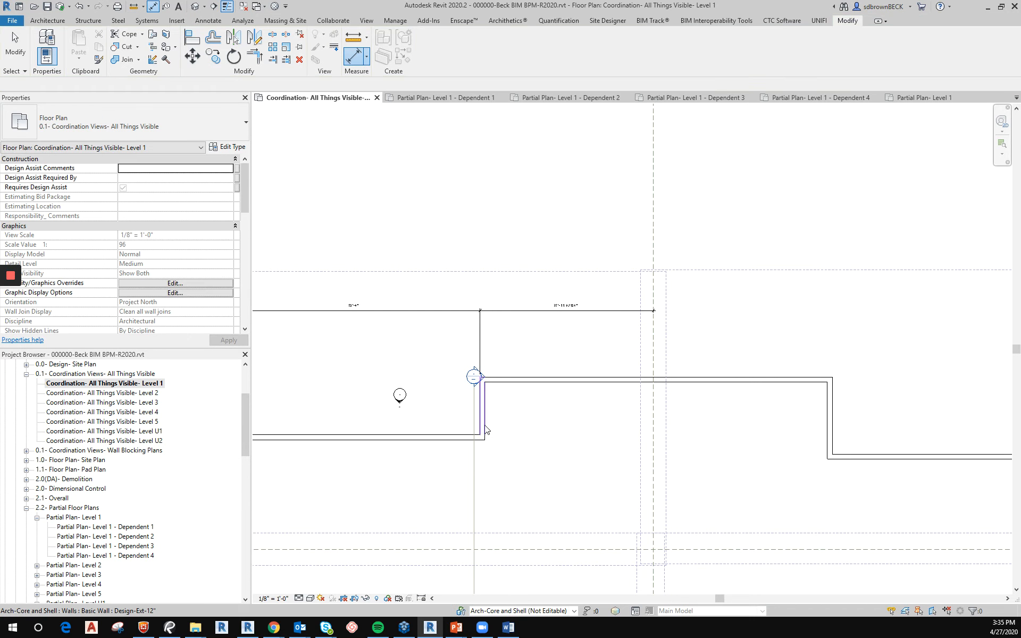
Step: Shift the northwest jog wall and west wall together, setting the jog wall's distance from the Origin Plane N/S to 36'-0"
click(486, 416)
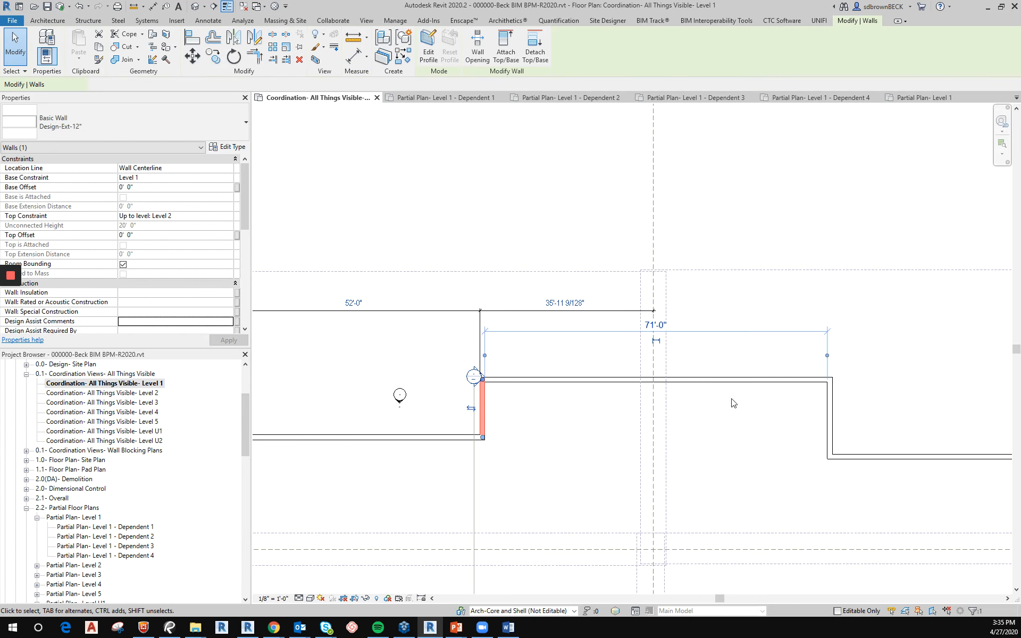
click(565, 303)
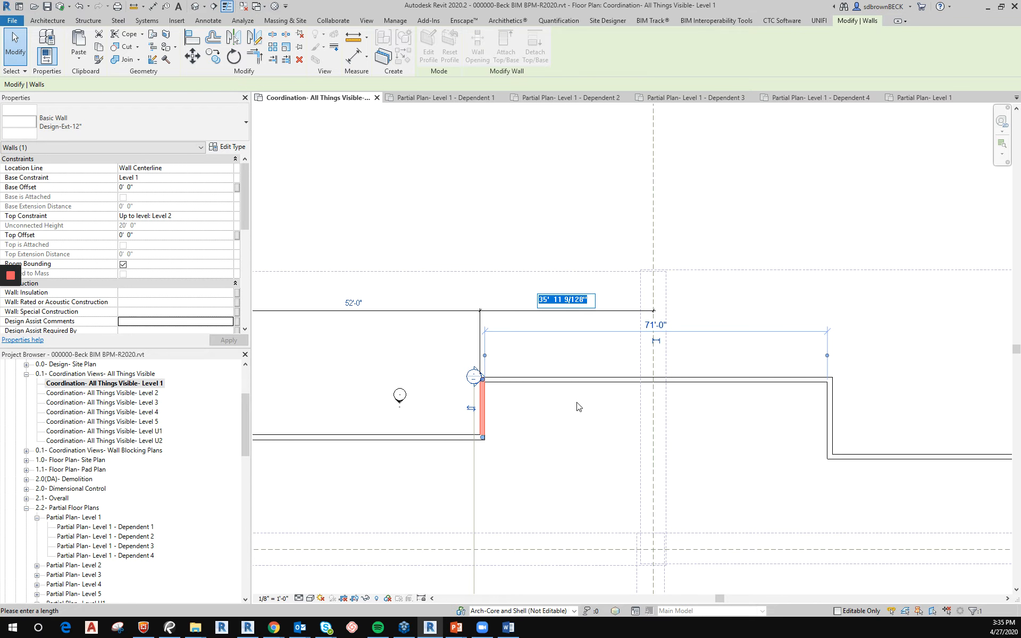
scroll(578, 406, down, 1)
middle_drag(582, 406, 616, 349)
key(Escape)
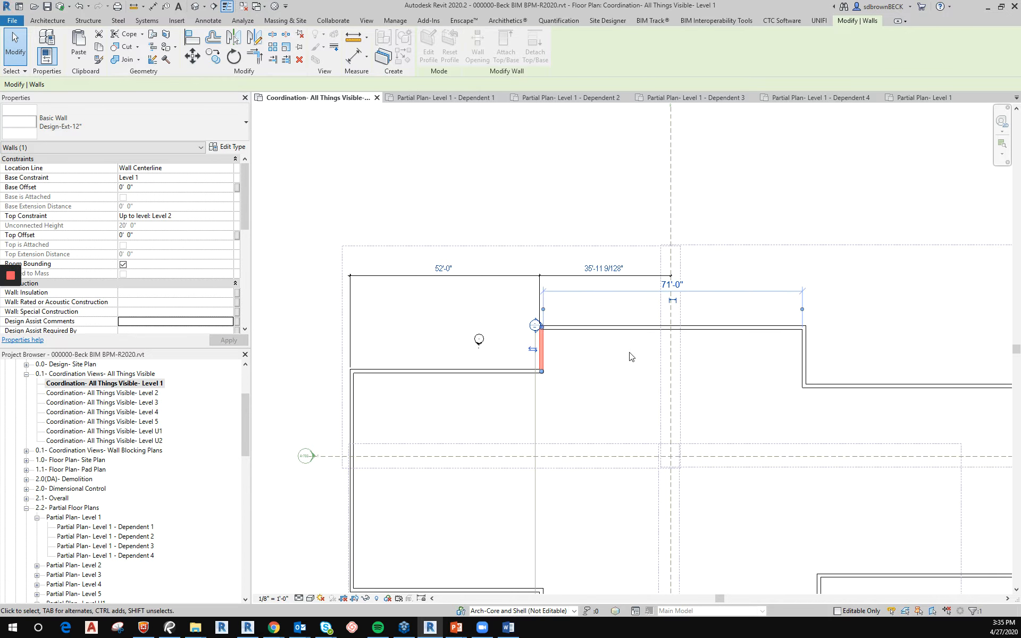
ctrl+click(352, 429)
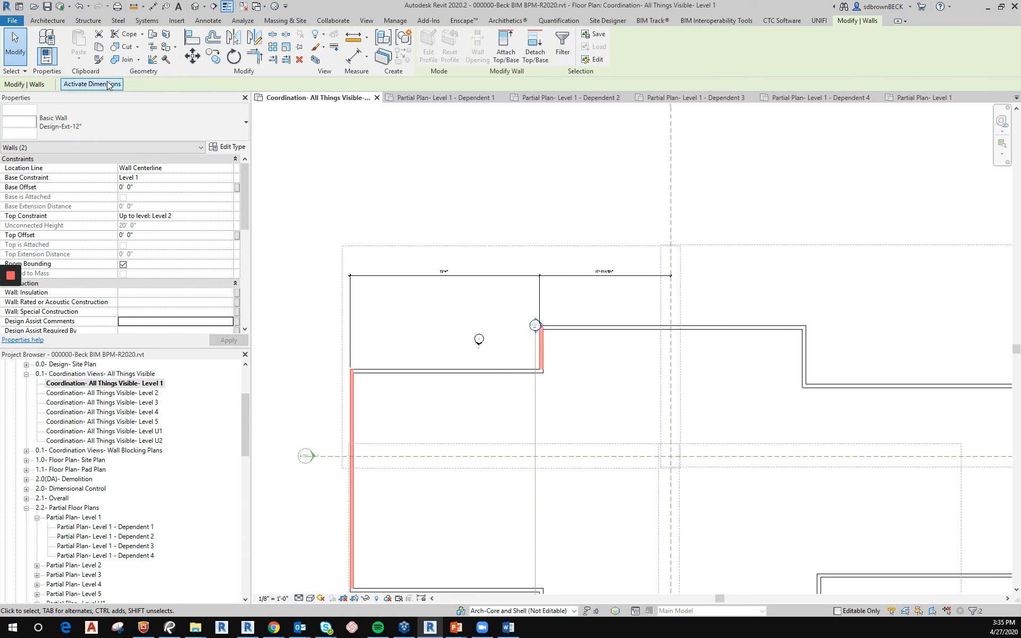
click(92, 84)
click(602, 265)
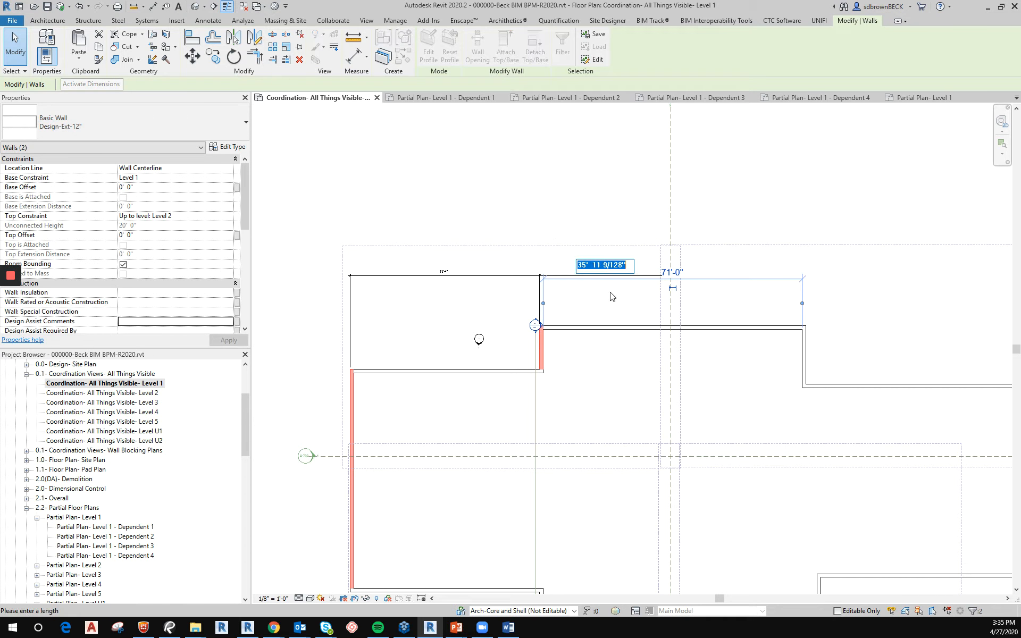
text(36)
key(Return)
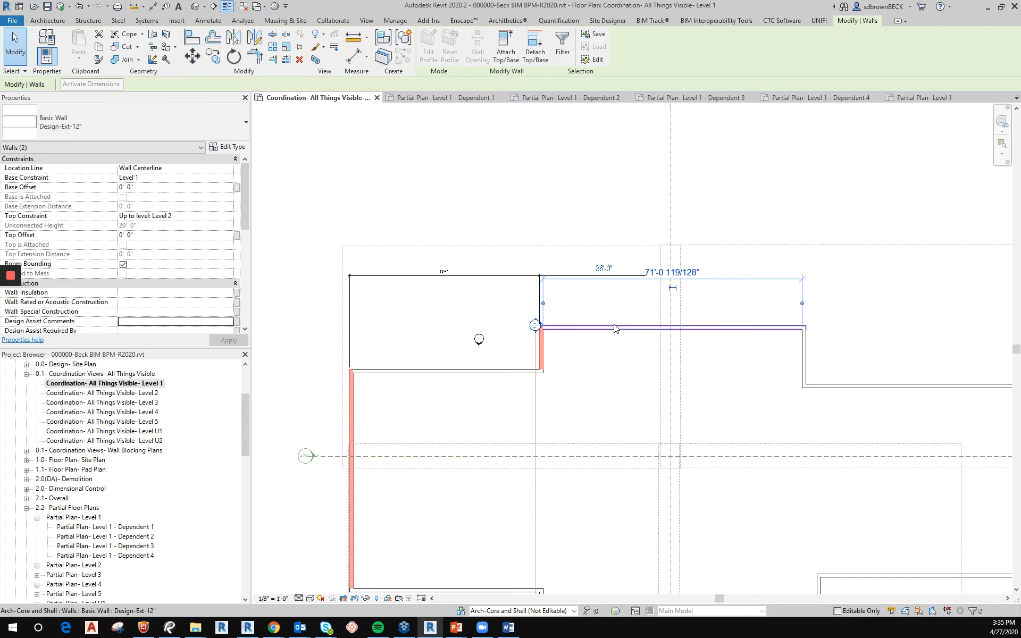
click(614, 408)
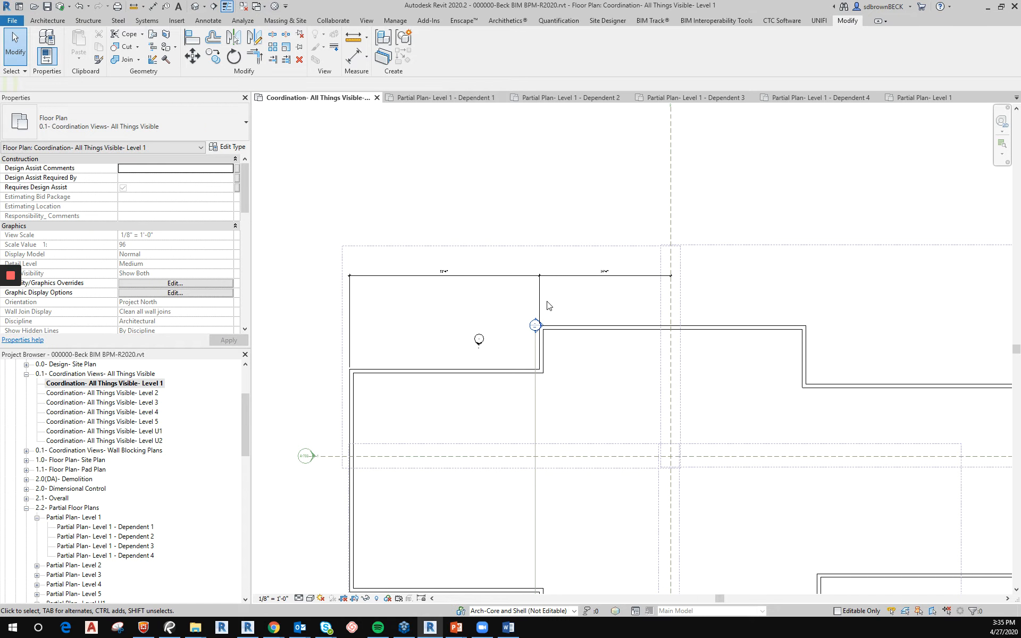
Step: Extend the north dimension string's witness lines to include the northeast jog wall and the east exterior wall
scroll(548, 304, down, 1)
click(585, 279)
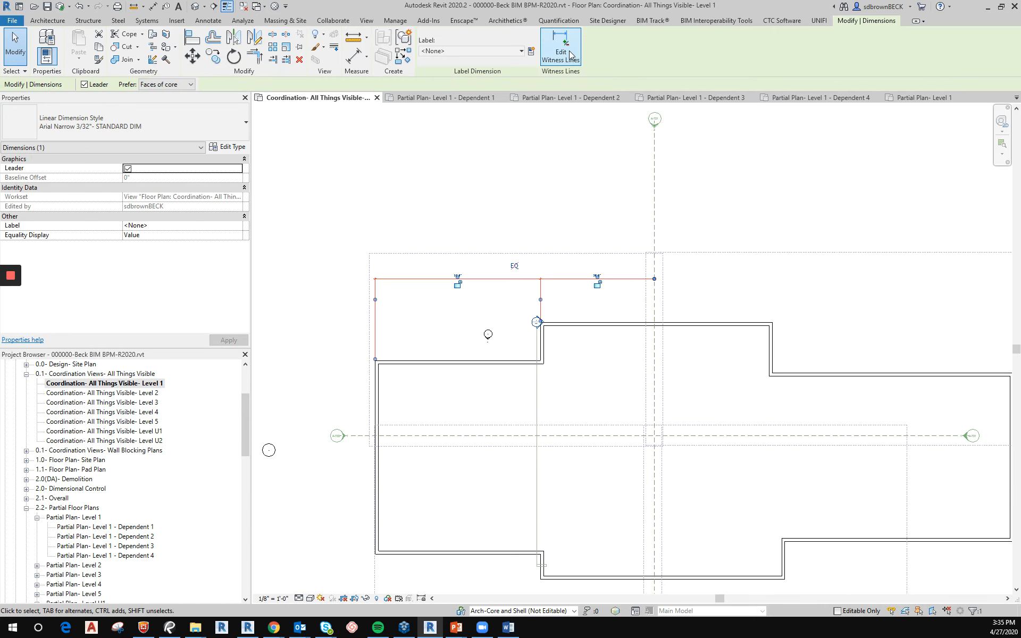
key(Escape)
middle_drag(858, 341, 569, 245)
click(725, 321)
click(686, 231)
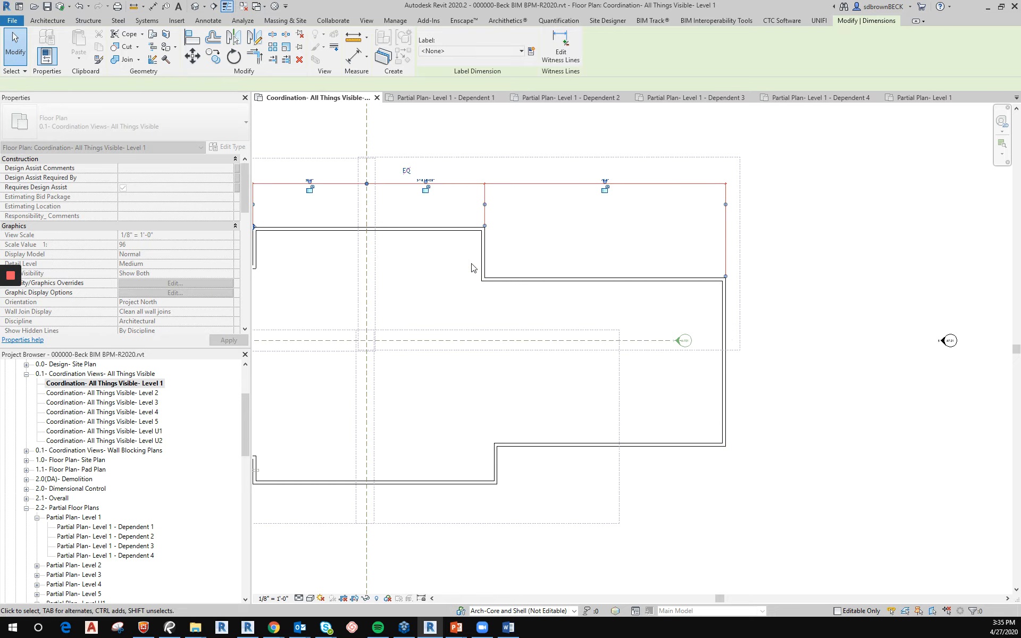
Step: Shift the northeast jog wall and east wall together, setting the jog wall's distance from the Origin Plane N/S to 37'-0"
click(483, 261)
ctrl+click(724, 310)
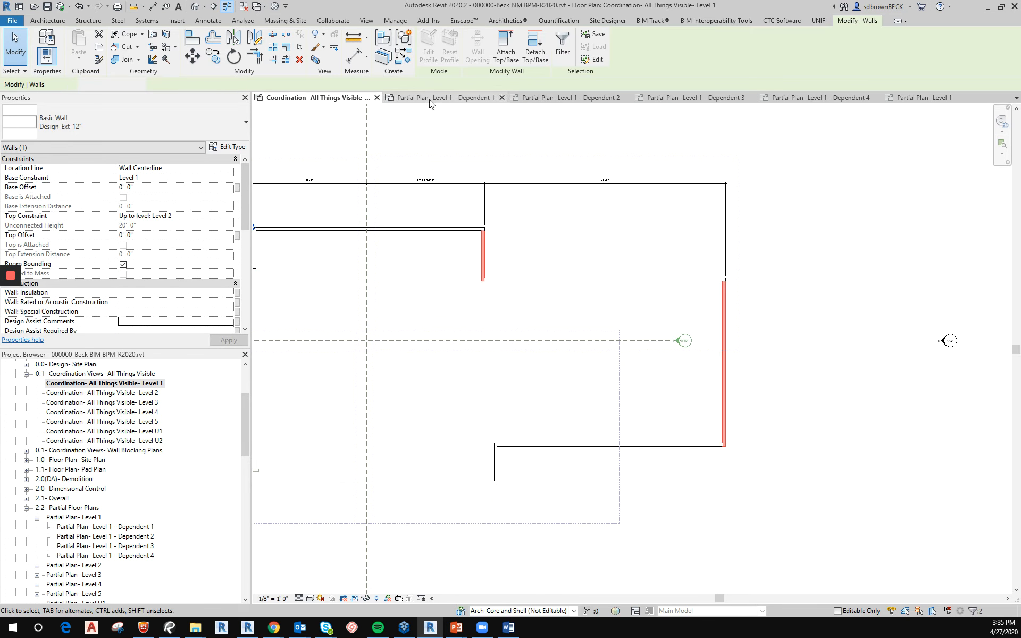
click(92, 84)
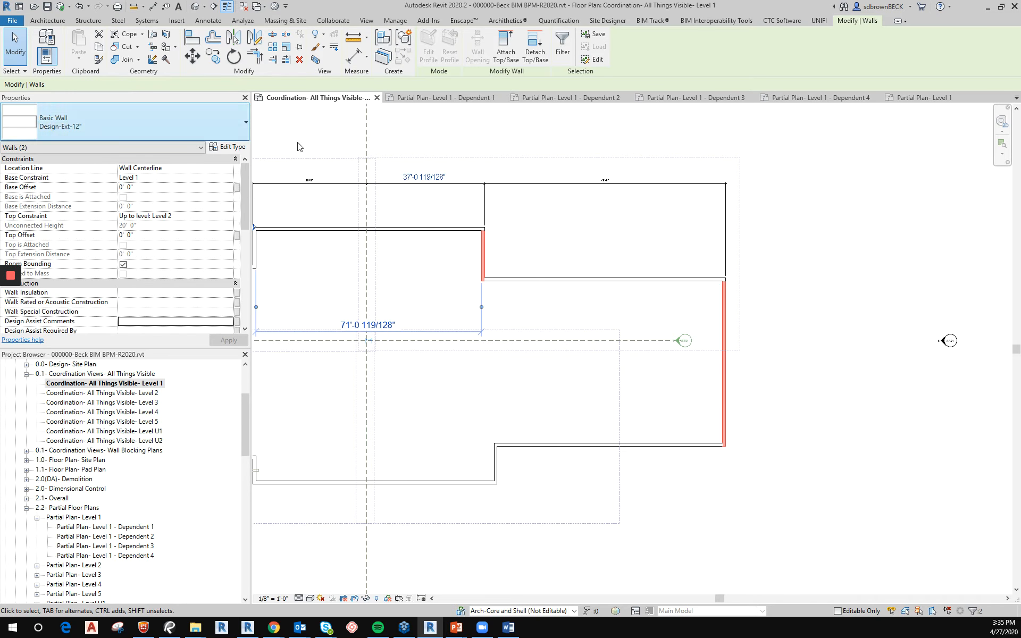
click(428, 176)
text(3)
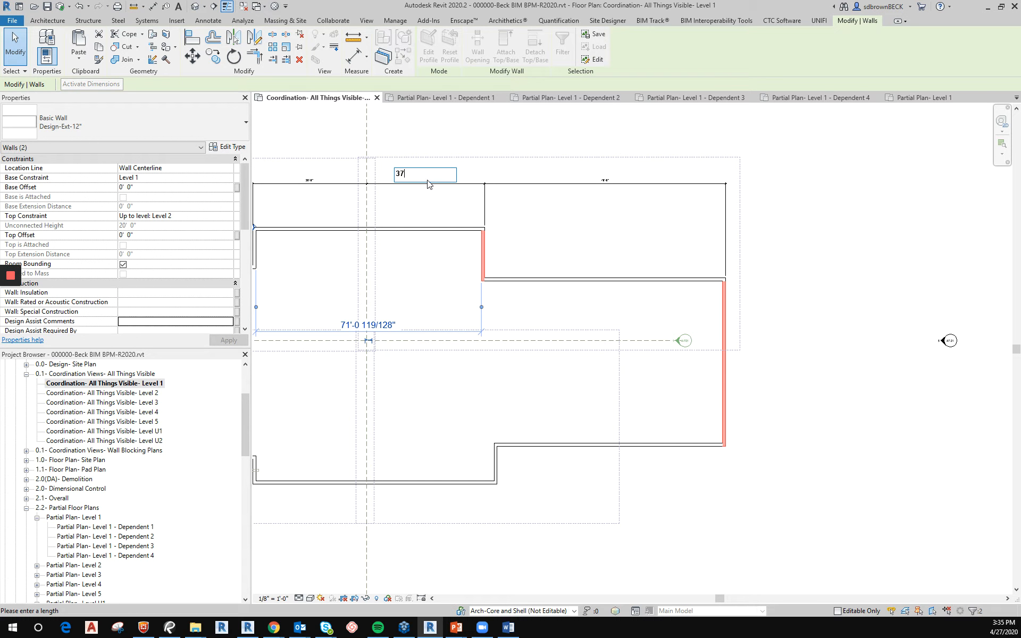
text(7)
key(Return)
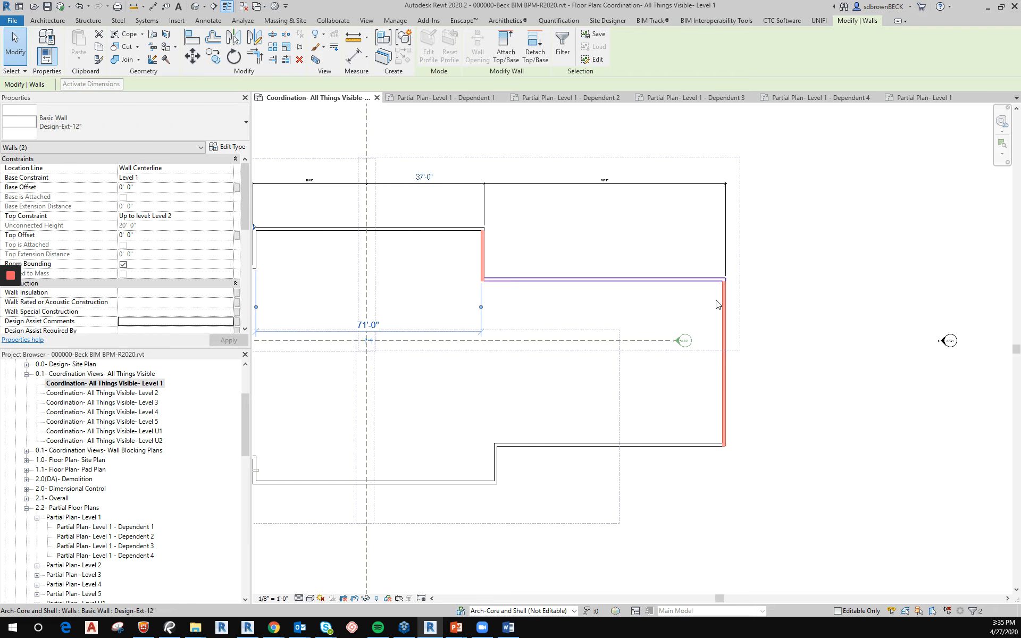
scroll(724, 245, up, 3)
click(603, 236)
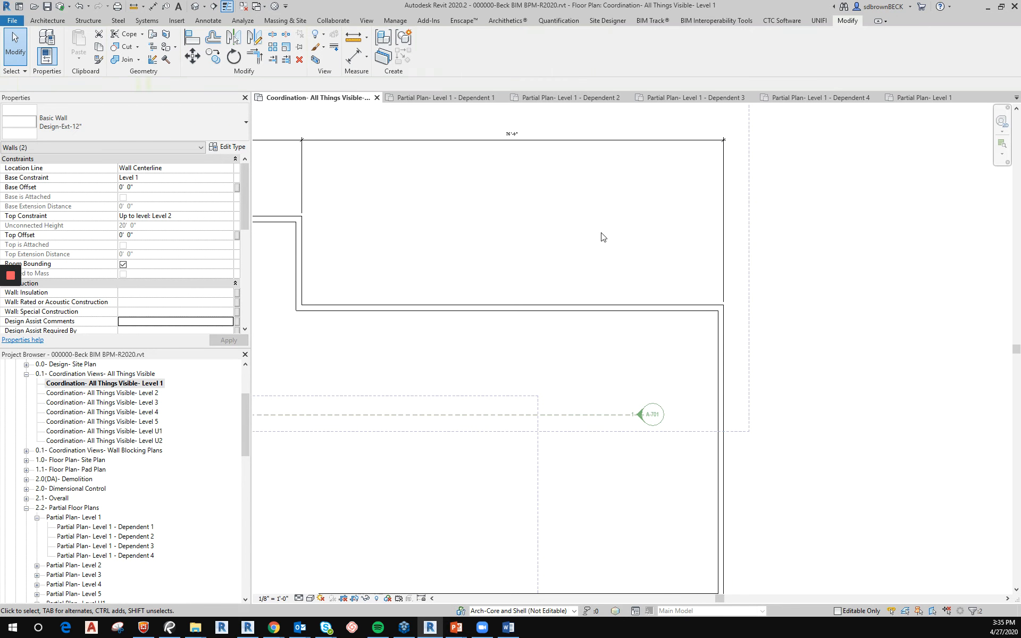
Step: Dimension the two north and two south walls from the east-west origin plane, placing the string just west of the building
scroll(604, 237, down, 4)
middle_drag(511, 345, 836, 376)
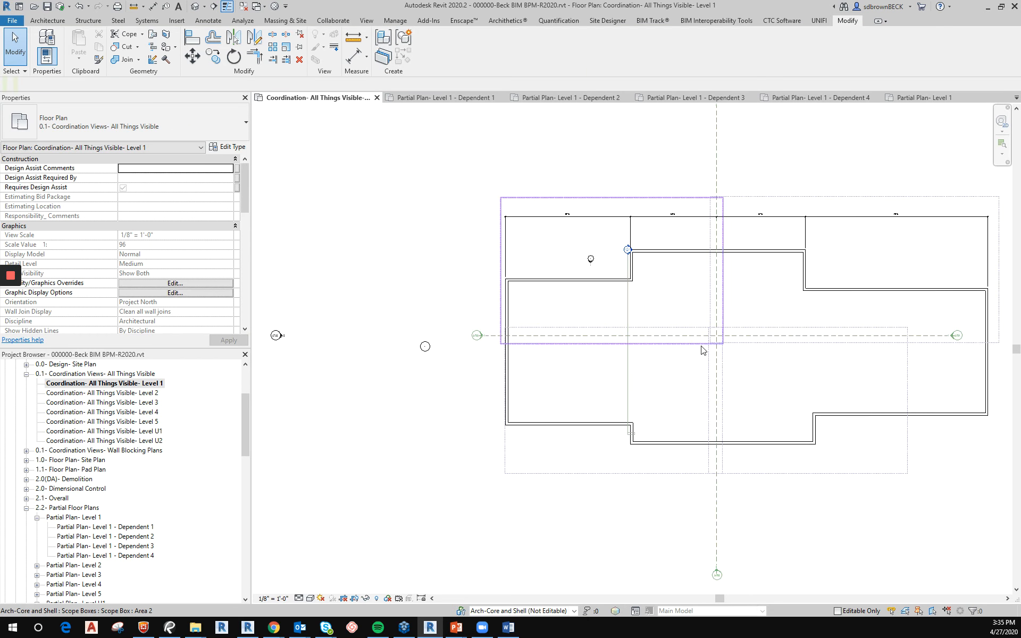
scroll(686, 349, up, 2)
key(d)
key(i)
click(608, 334)
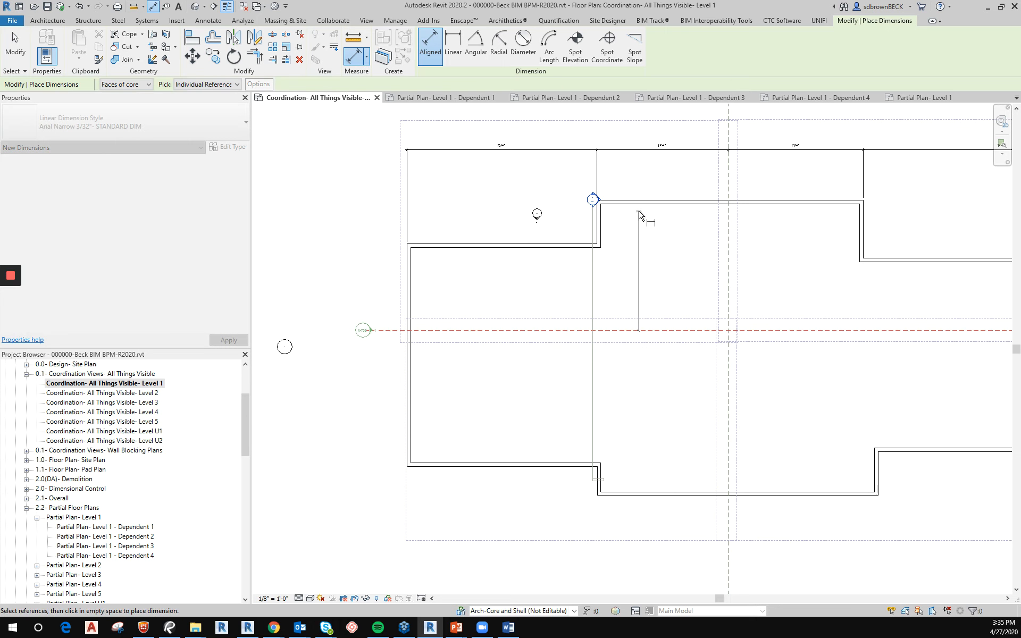
click(633, 202)
click(505, 243)
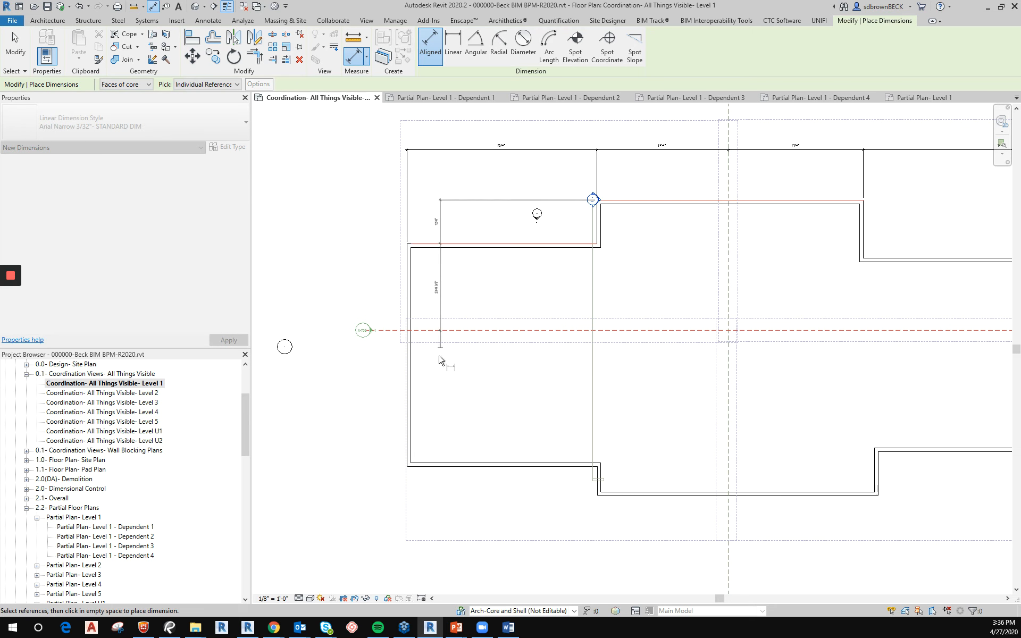
click(484, 473)
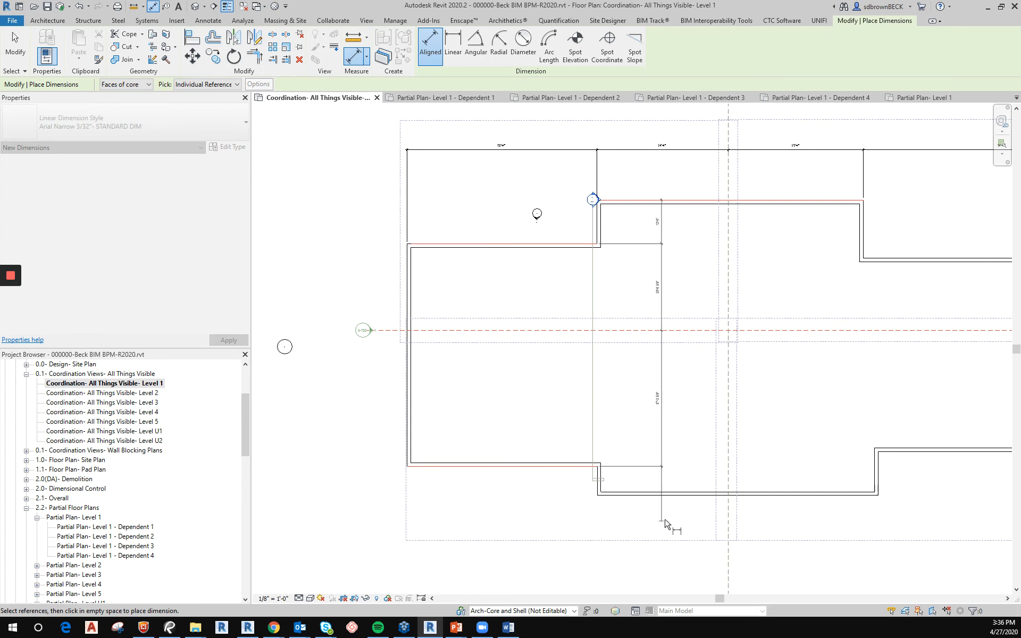
click(669, 497)
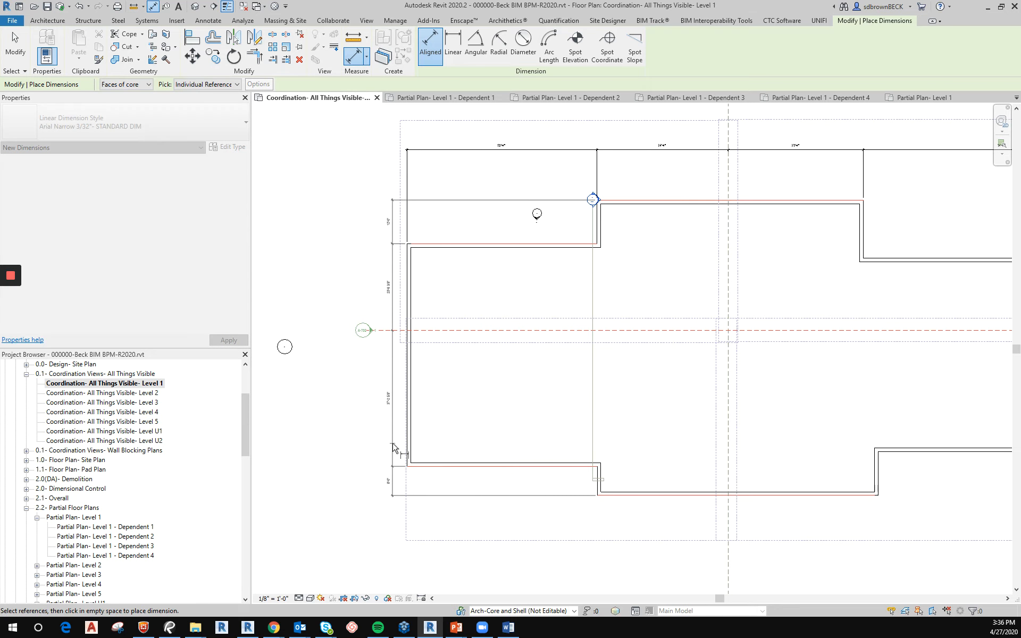
click(394, 448)
key(Escape)
key(Escape)
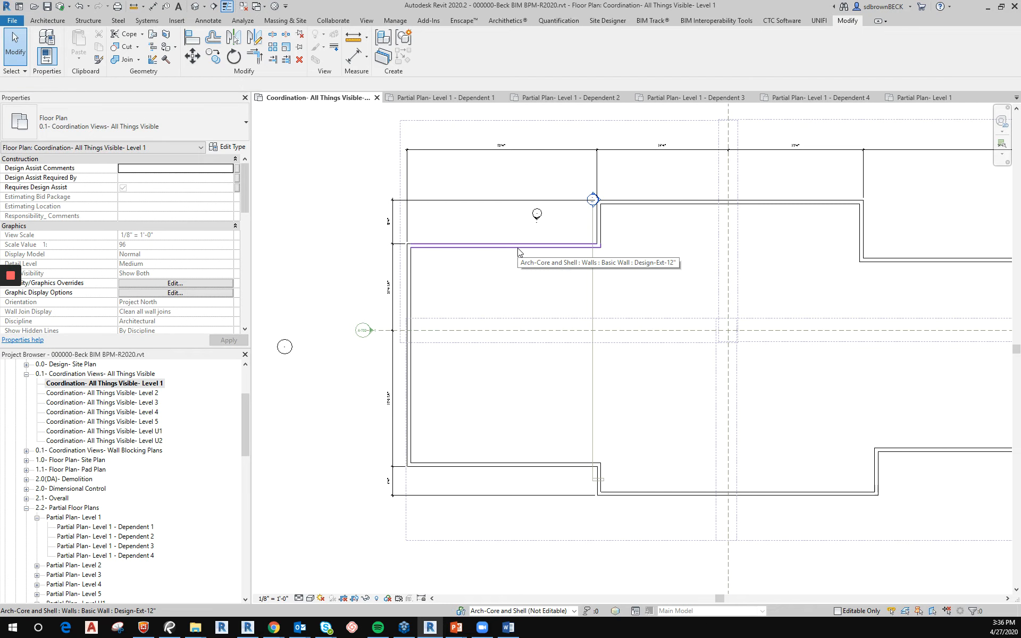
Step: Shift the northwest and central north walls together, setting the northwest wall's distance from the east-west origin plane to 24'-0"
key(Tab)
key(Tab)
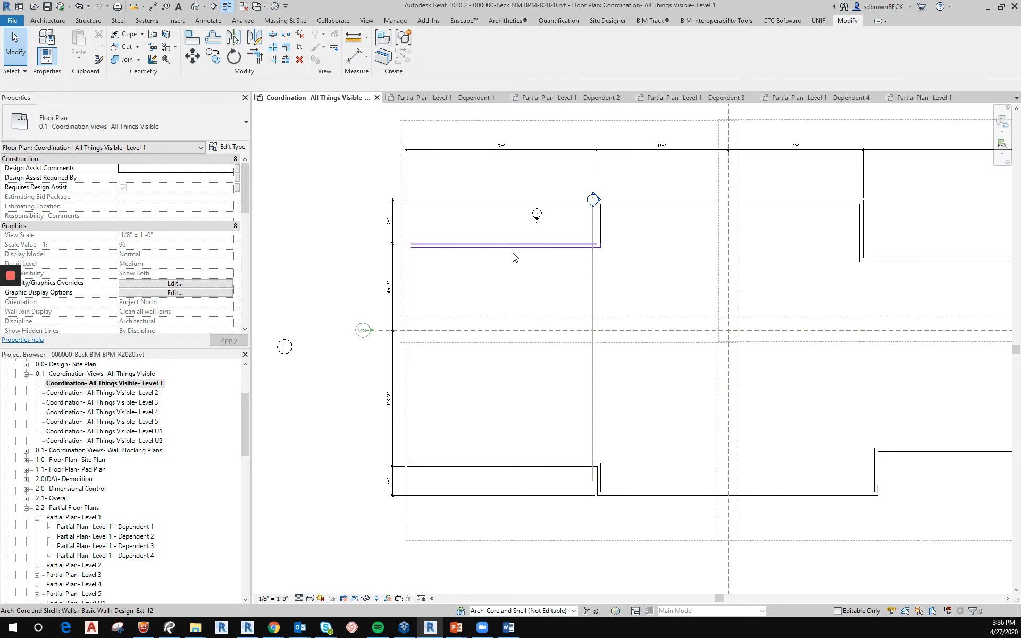
click(513, 247)
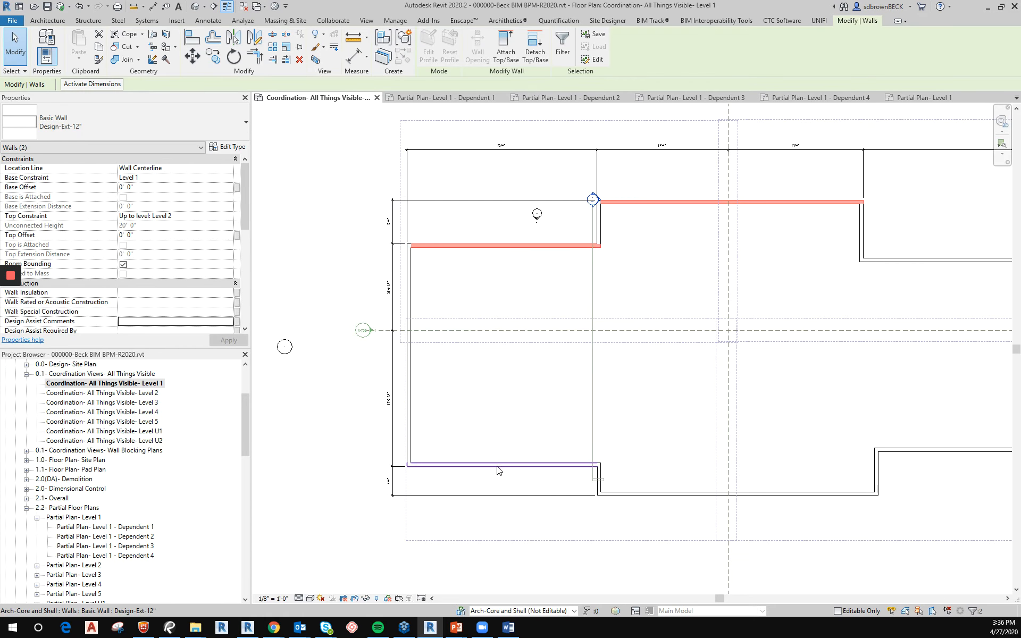
click(91, 84)
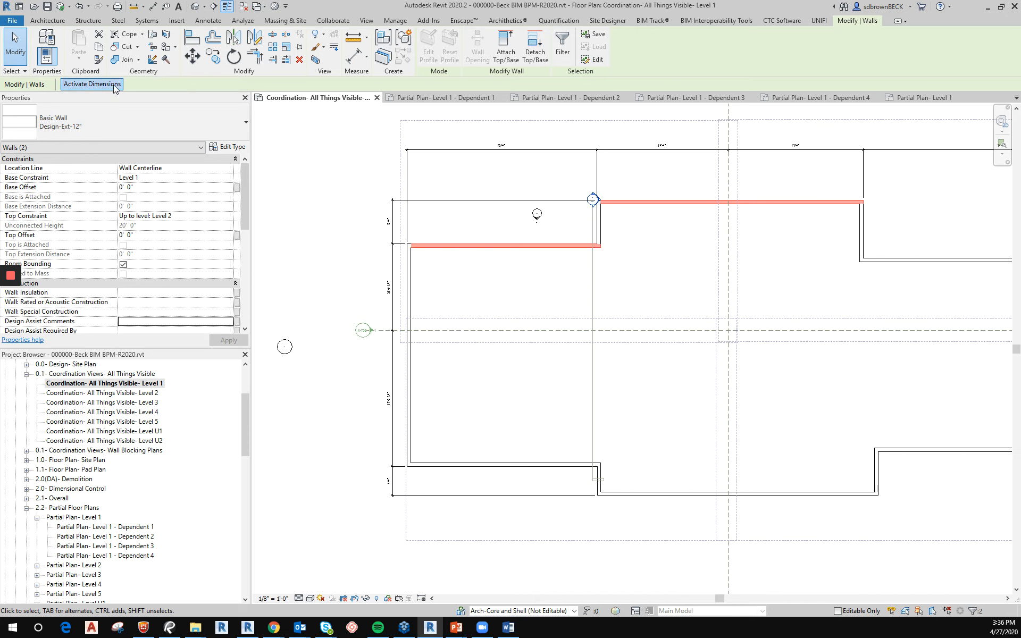
click(385, 287)
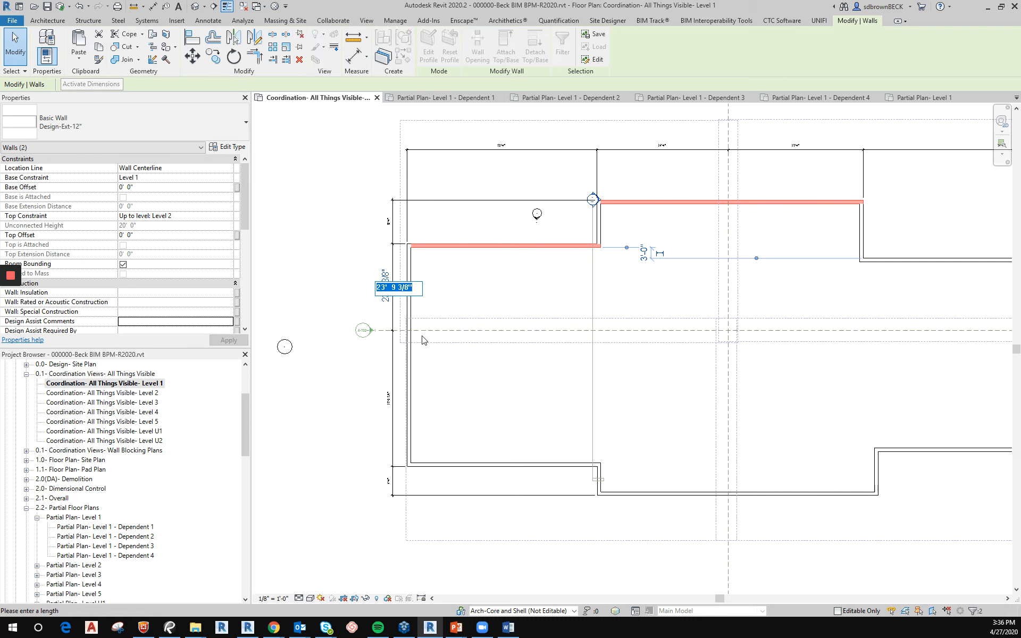
text(24)
key(Return)
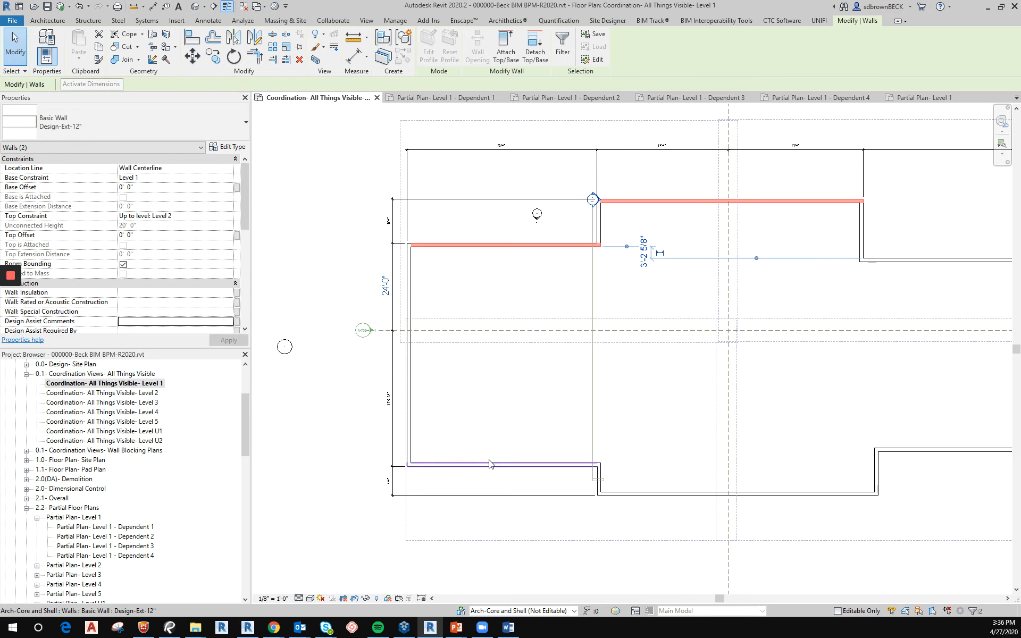
Step: Shift the southwest and central south walls together, setting the southwest wall's distance from the east-west origin plane to 37'-2"
click(485, 465)
ctrl+click(651, 495)
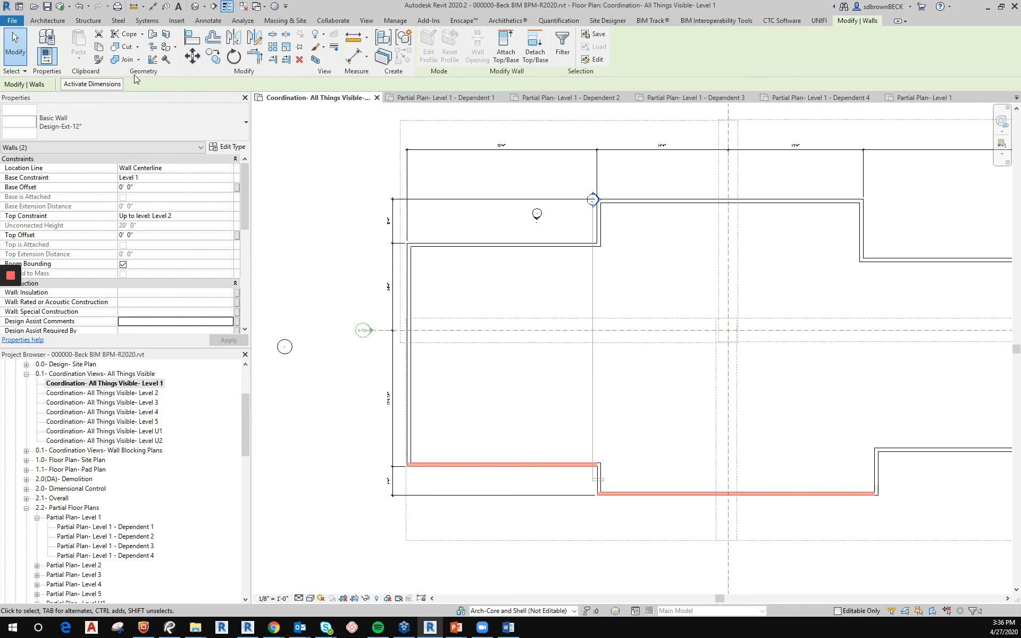
click(97, 85)
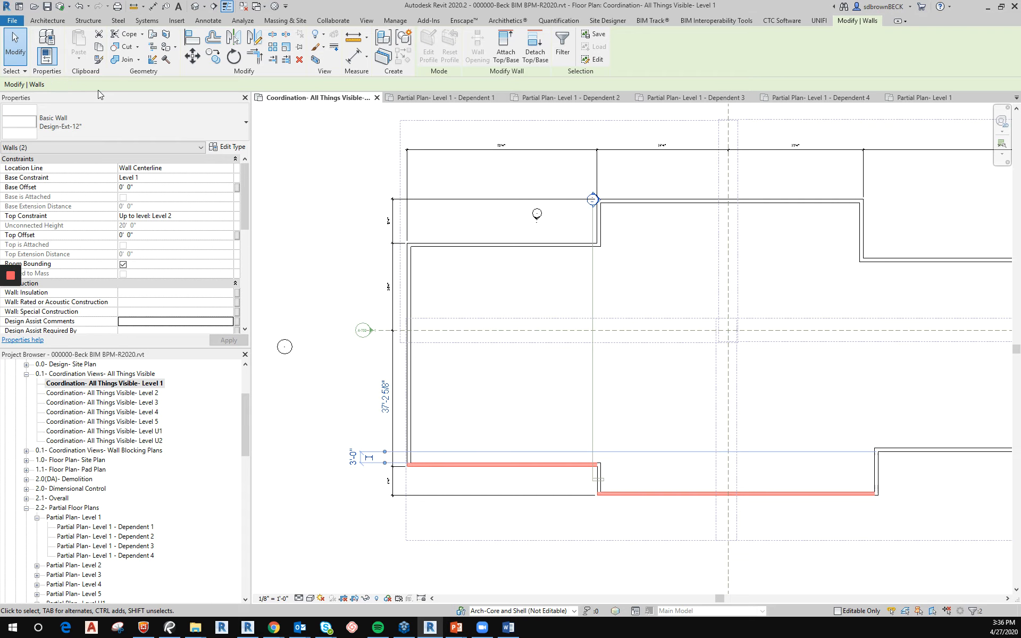
click(387, 399)
text(3)
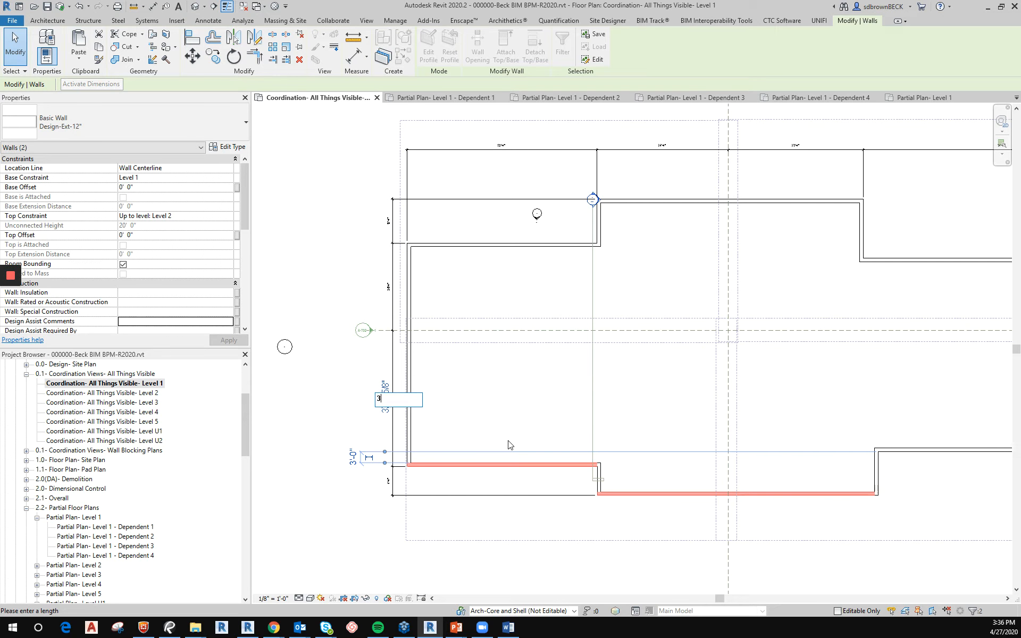
text(7 2)
key(Return)
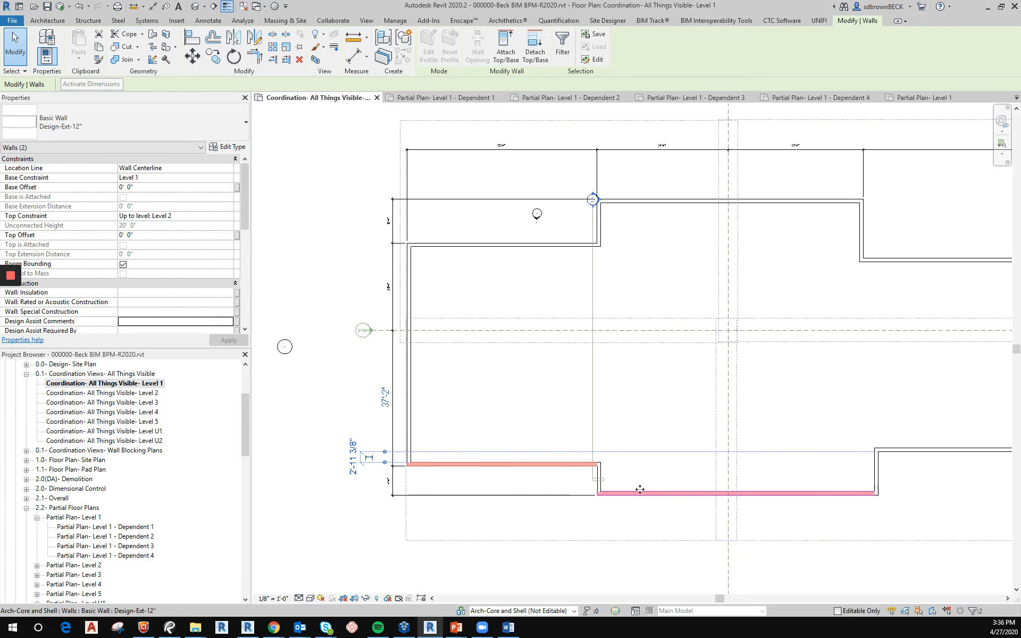
click(573, 379)
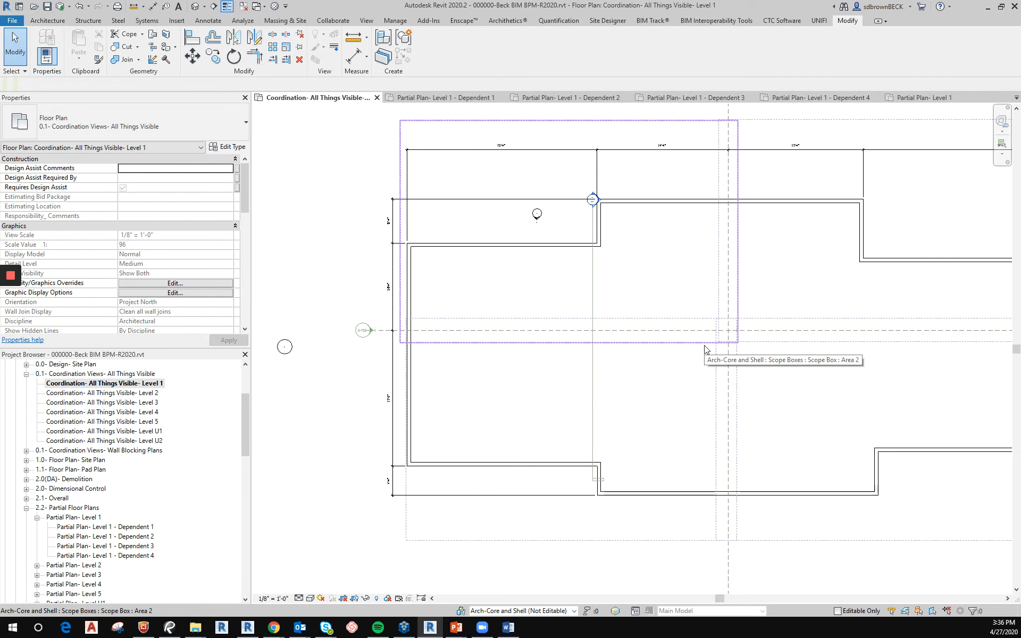
click(638, 156)
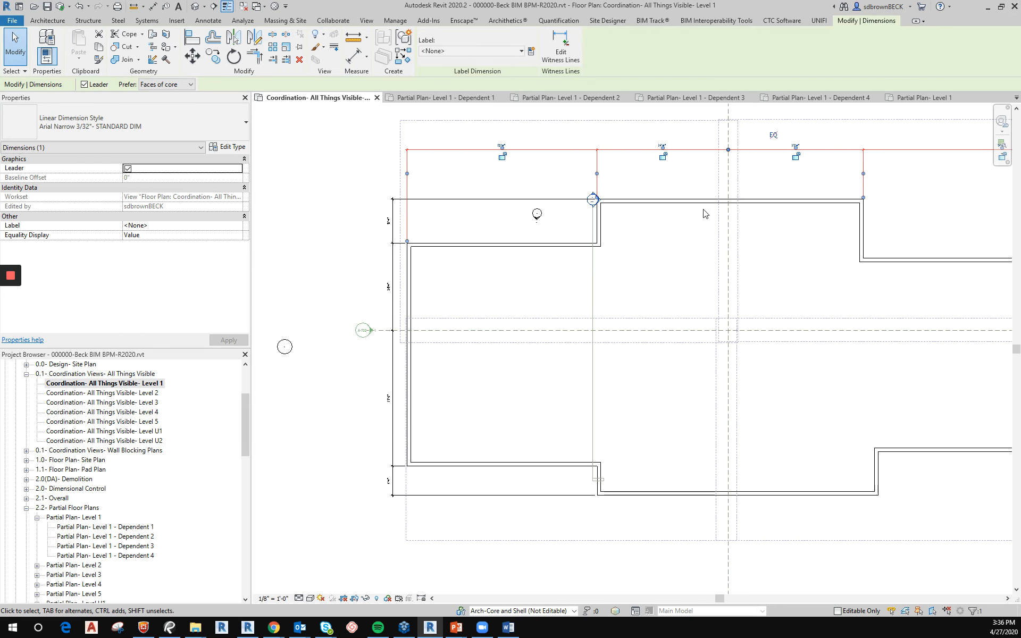
click(663, 272)
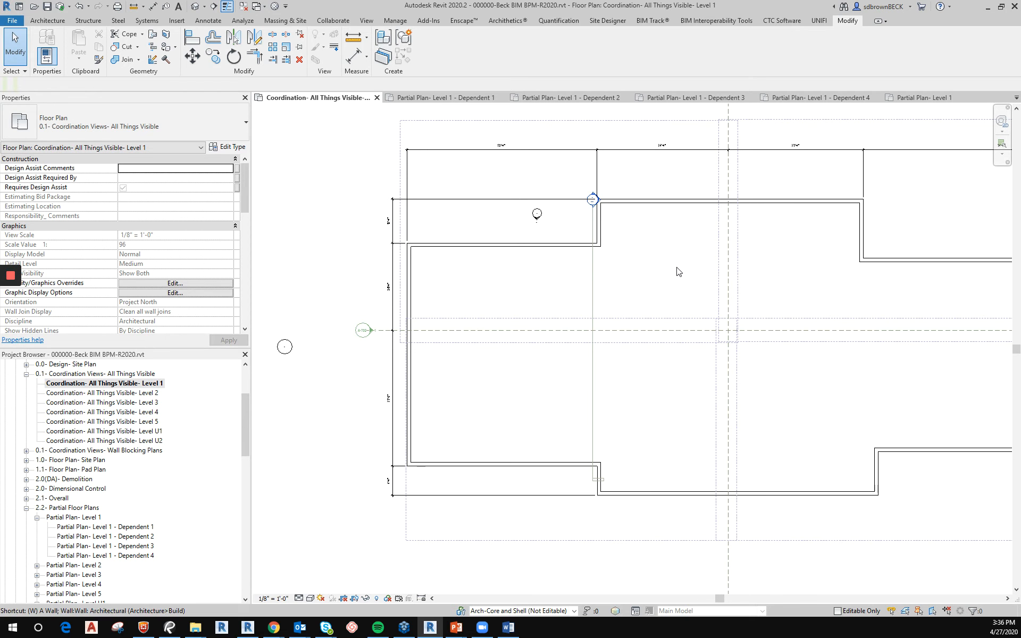
Step: Draw chained Design-Int-6" walls located by Finish Face: Exterior, outlining a room about 34' wide around the intersection of the origin planes
key(w)
key(a)
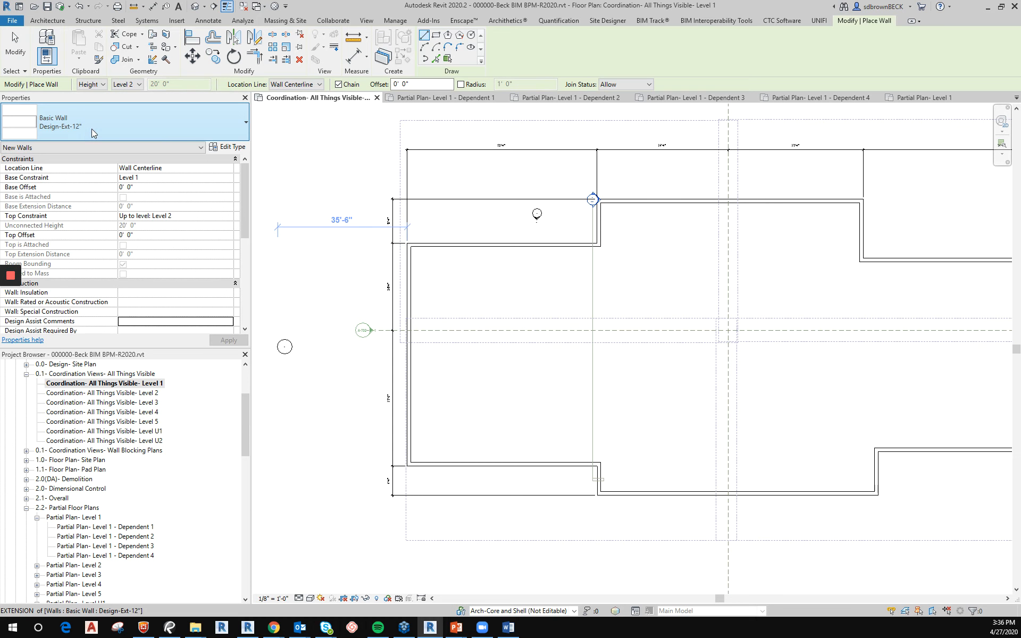
click(92, 132)
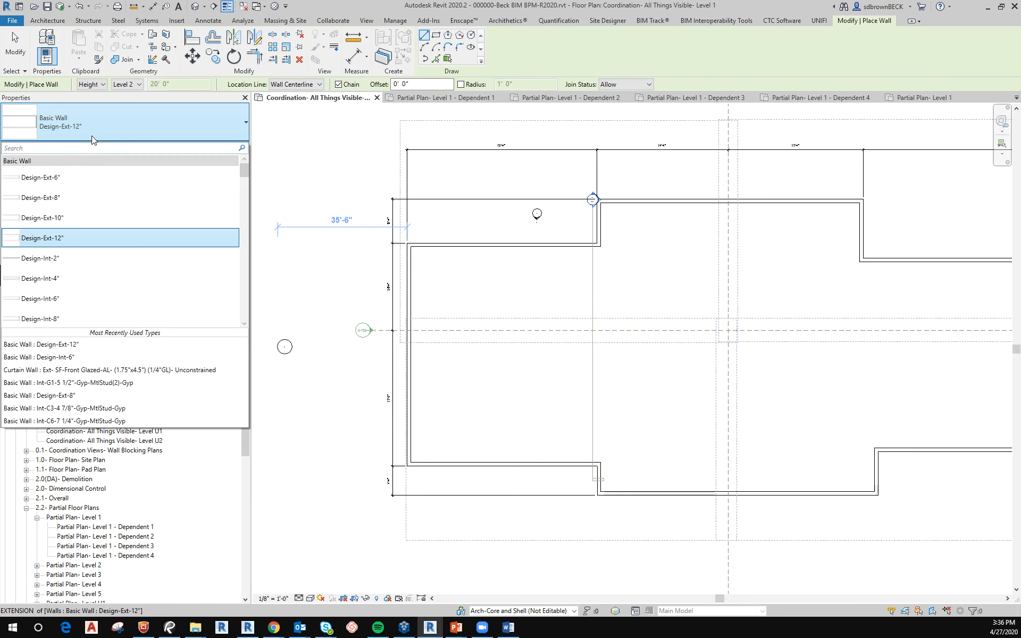
click(63, 298)
click(295, 85)
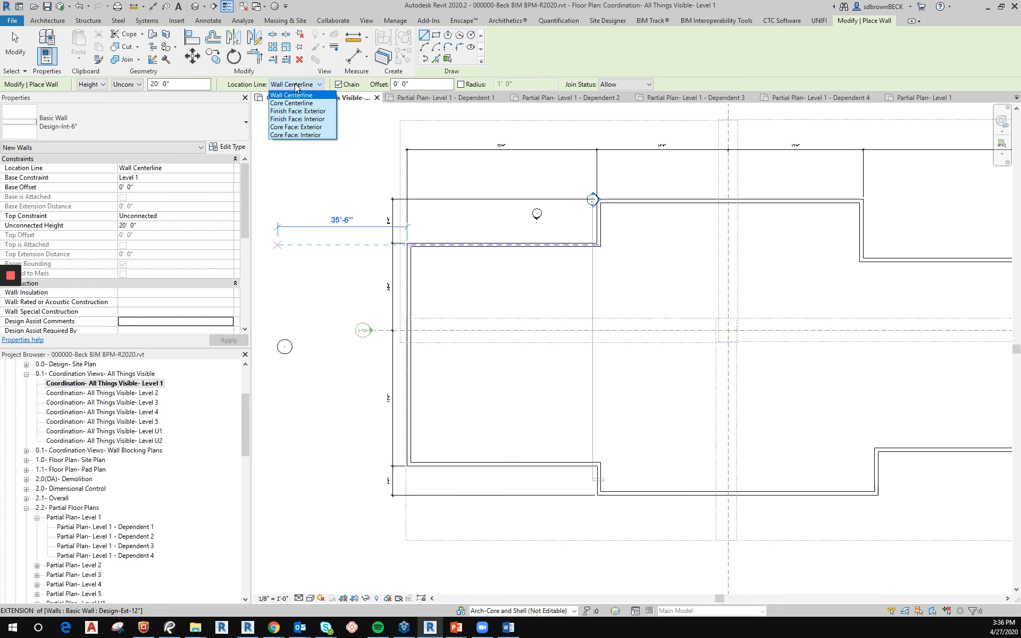
click(297, 112)
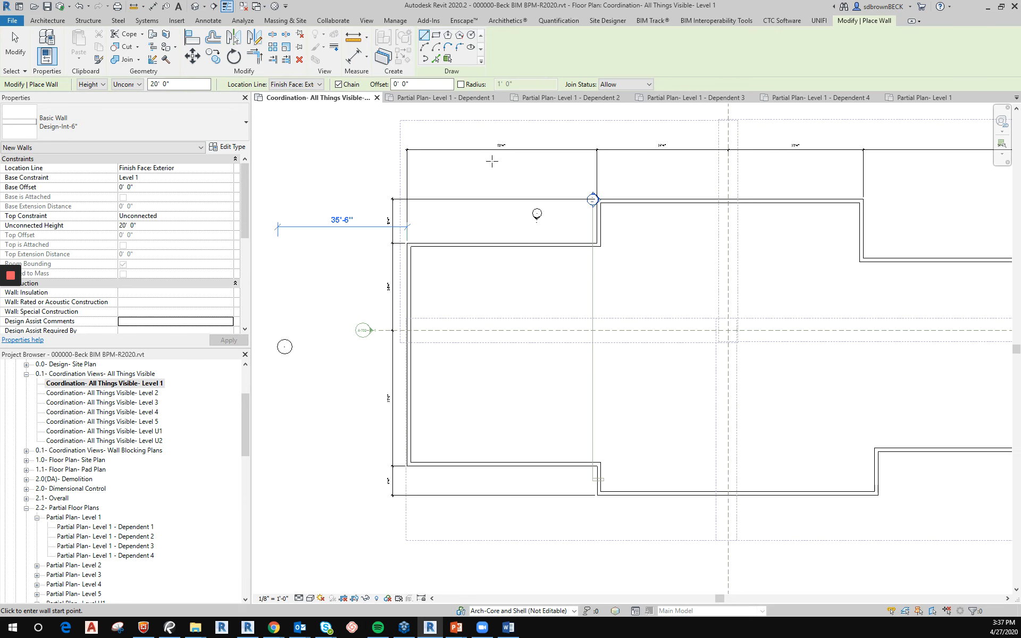
click(639, 331)
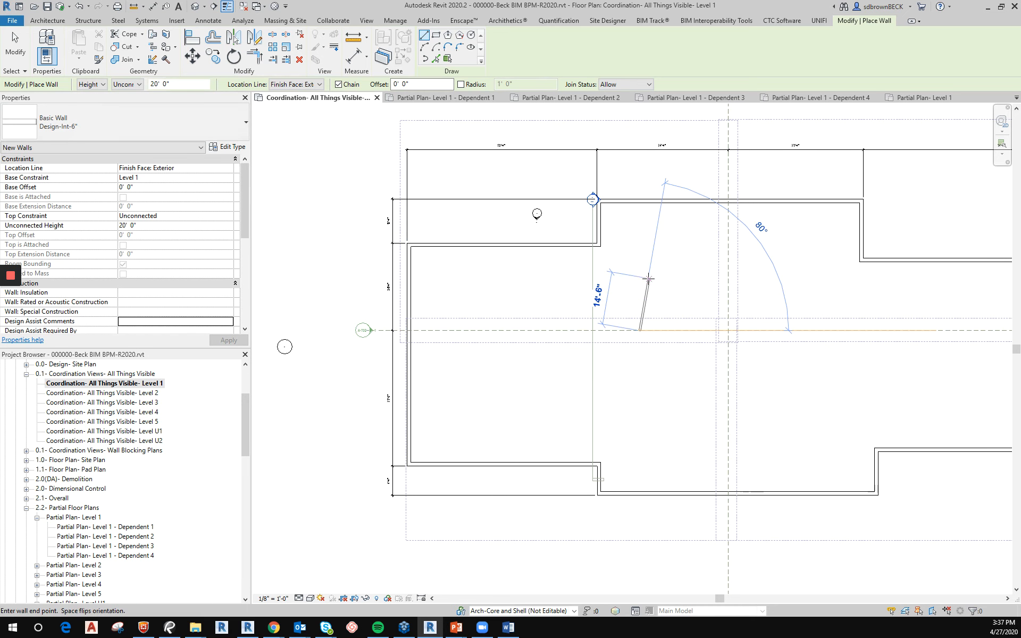
click(693, 266)
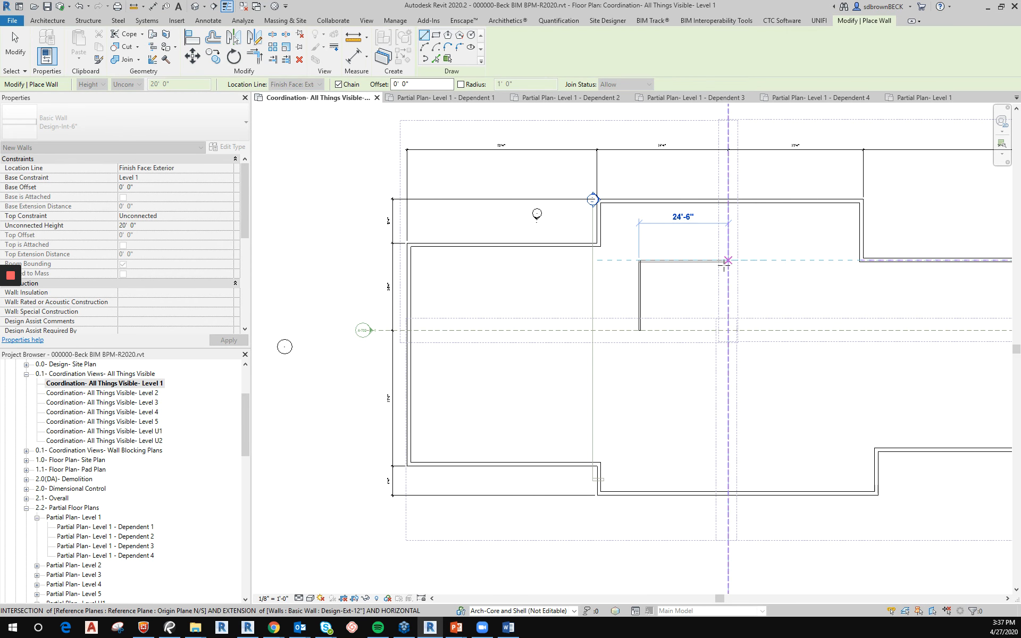
click(766, 301)
click(766, 363)
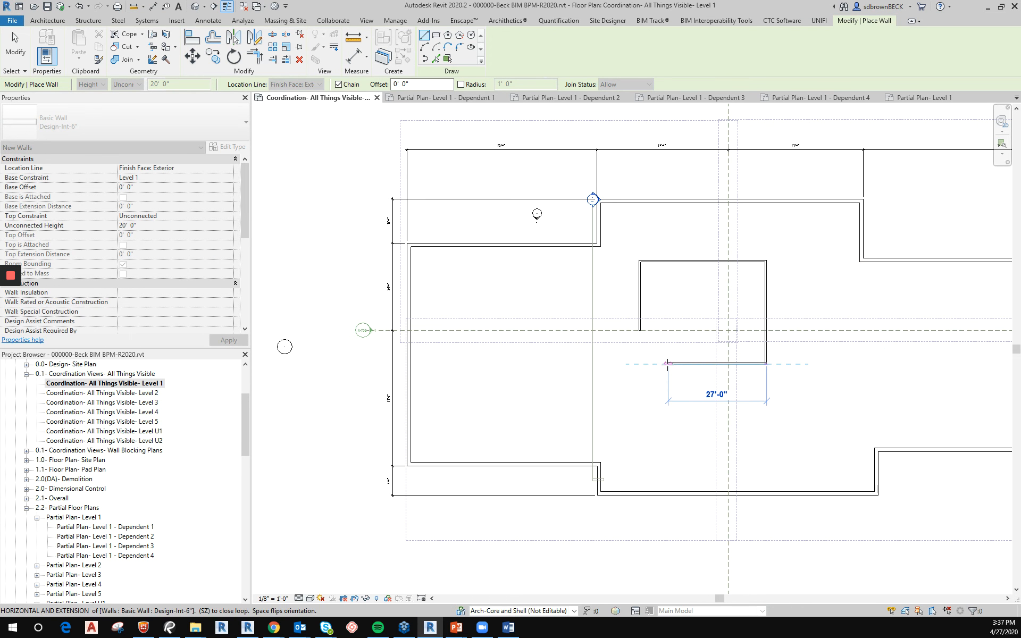
click(668, 364)
Step: Trim the interior room's unfinished south and west walls to a corner, closing the rectangle
key(Escape)
key(Escape)
click(676, 363)
click(641, 314)
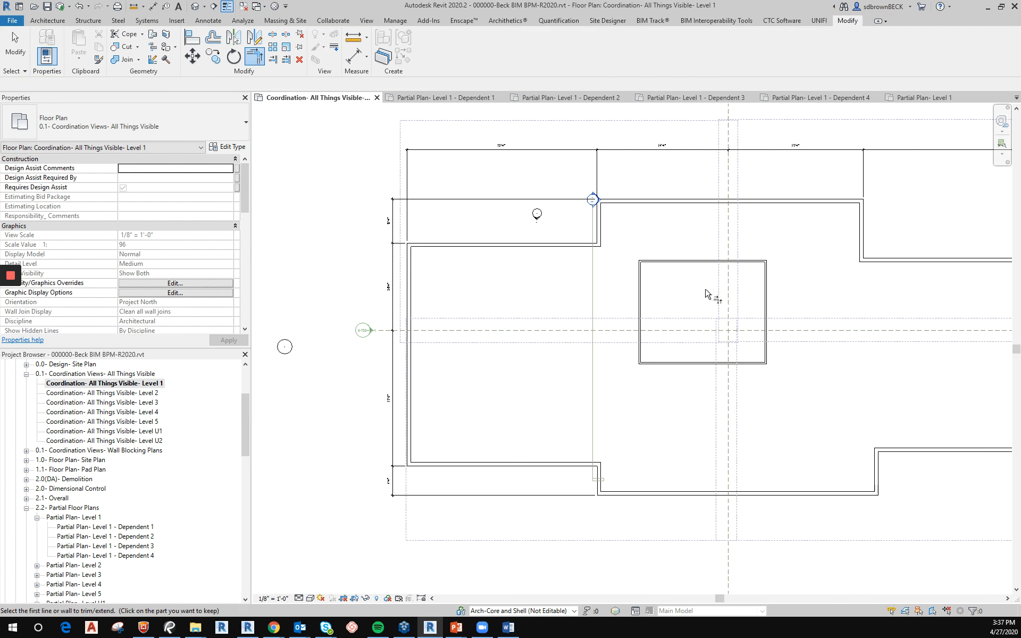
key(Escape)
key(Escape)
Step: Check the distances of the interior room's west and east walls from Origin Plane N/S with their temporary dimensions
click(650, 306)
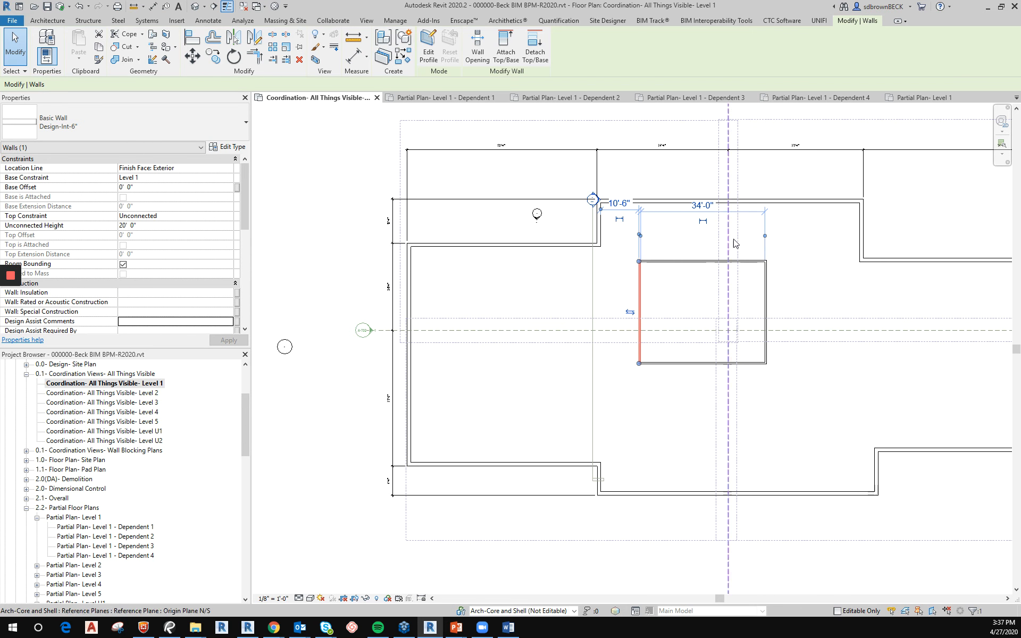
drag(749, 247, 728, 246)
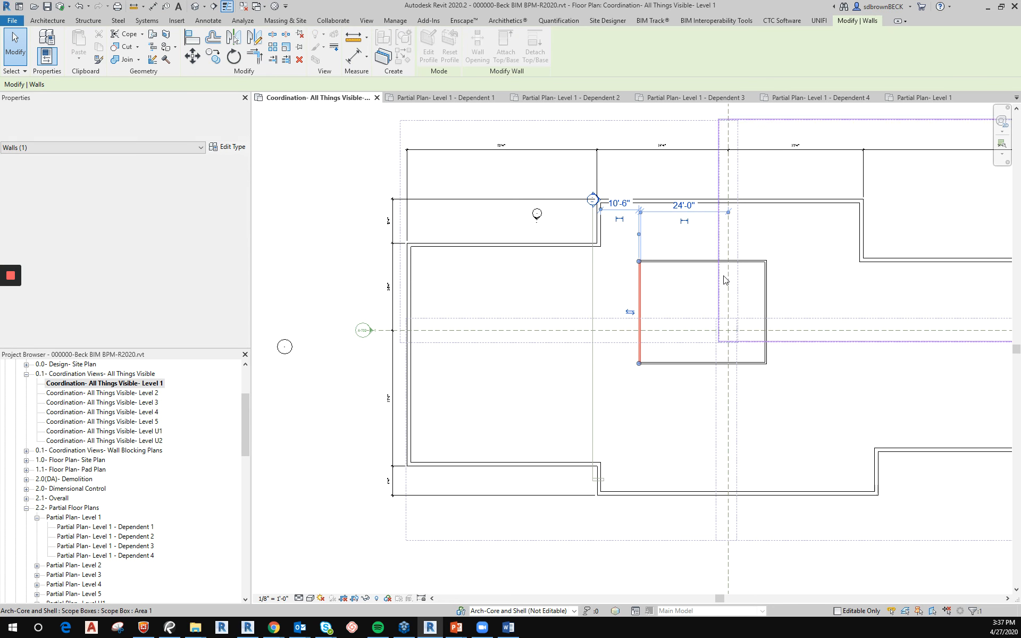
click(683, 205)
key(Return)
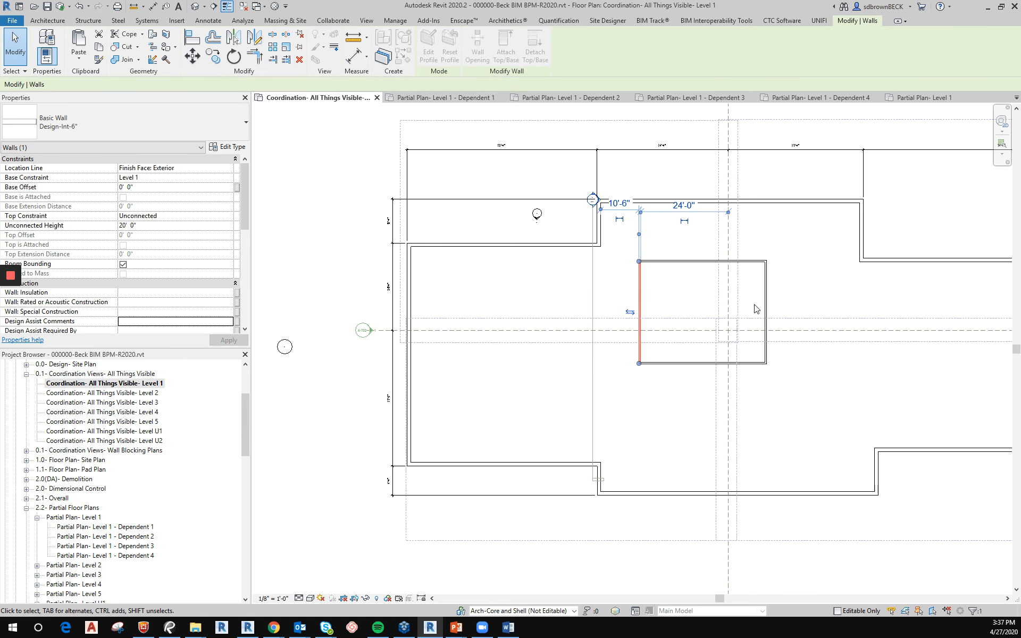
click(766, 308)
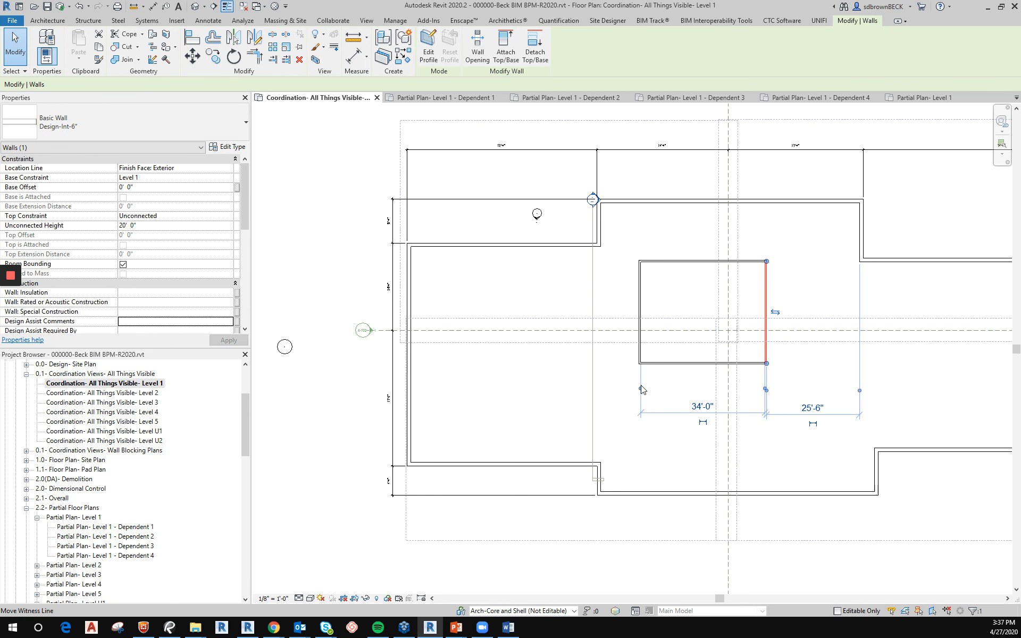
drag(640, 388, 734, 389)
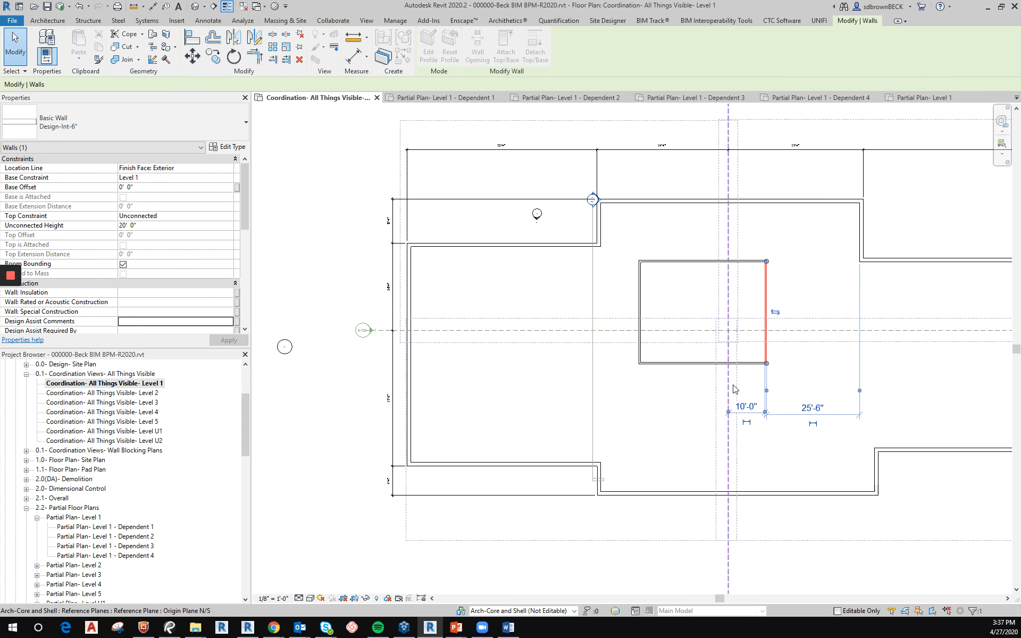
click(823, 376)
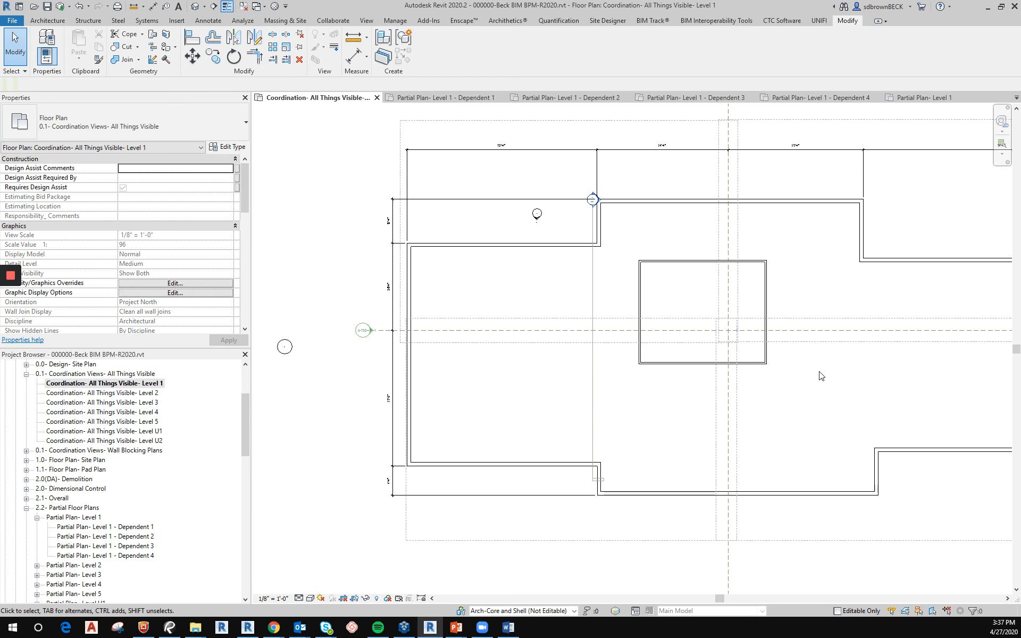
Step: Stretch the Area 4 scope box east past the building's east wall and the Area 3 scope box west past the west dimension string
scroll(823, 375, down, 2)
middle_drag(819, 377, 730, 397)
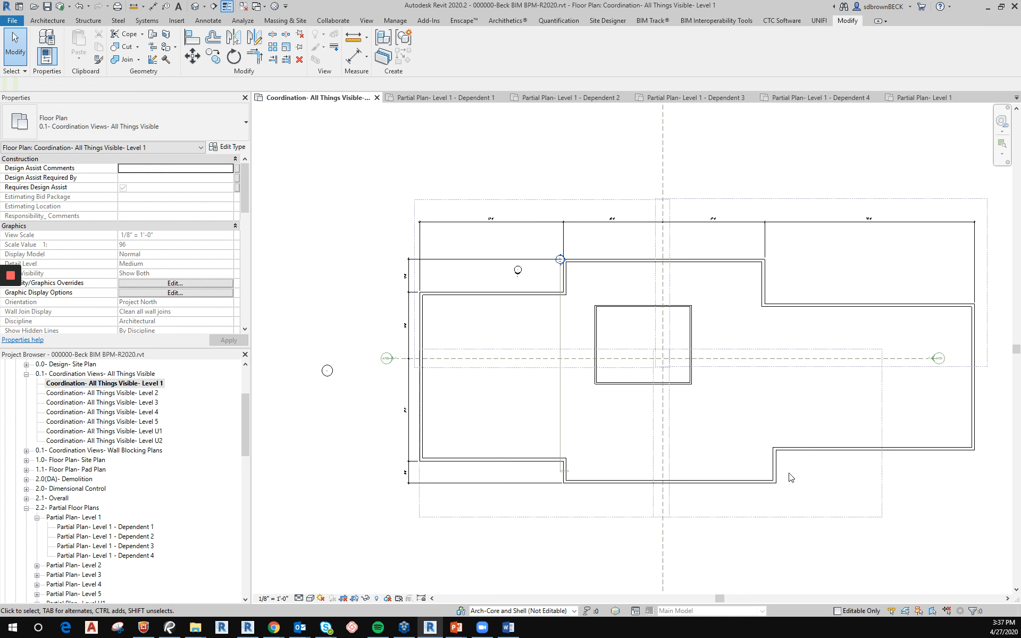
click(885, 503)
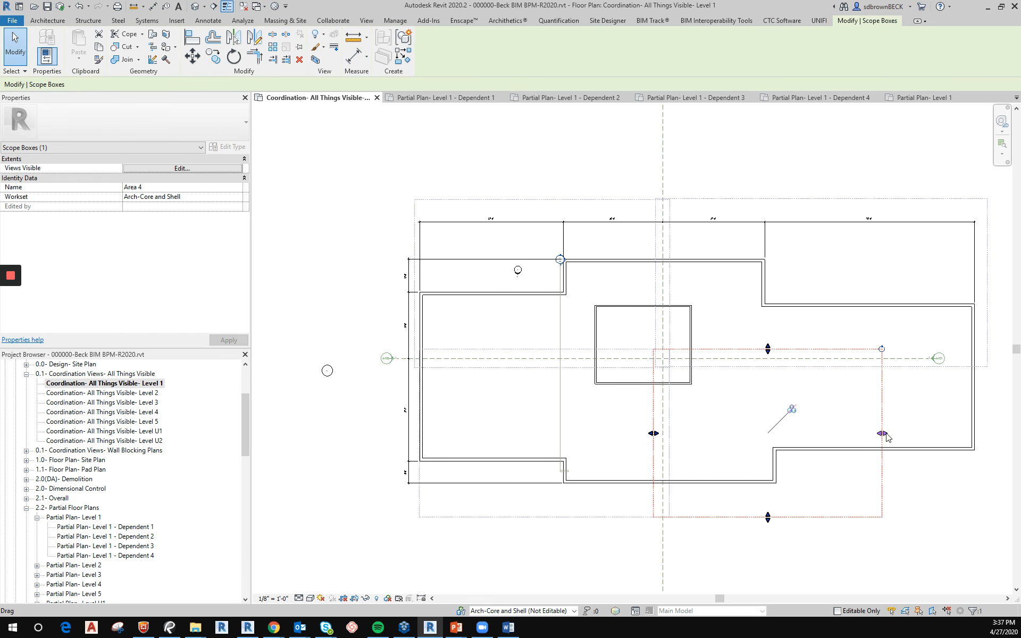
drag(885, 433, 992, 425)
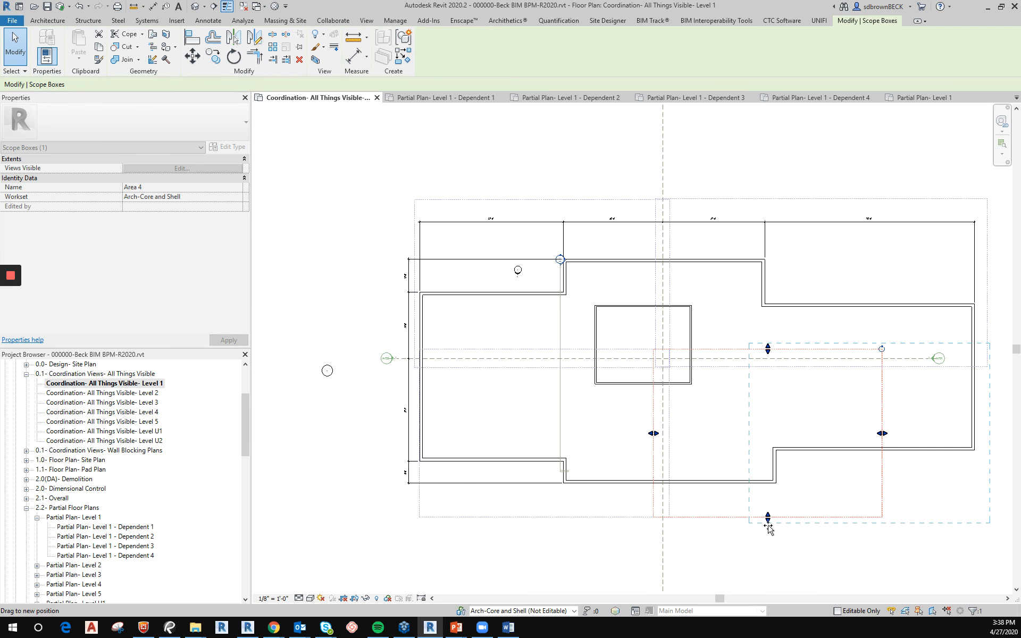
click(467, 517)
drag(419, 433, 404, 433)
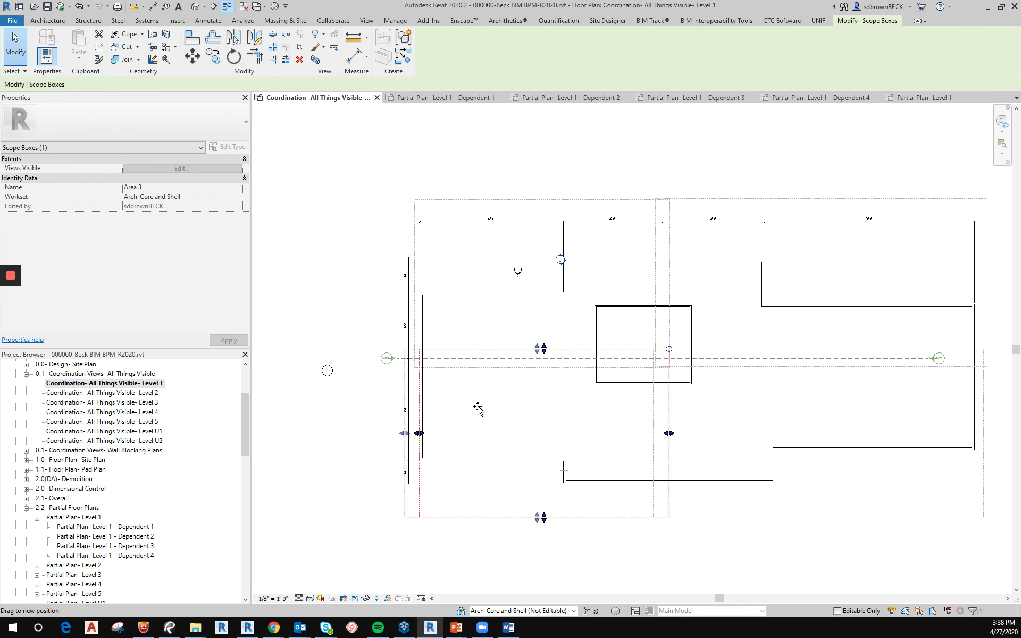